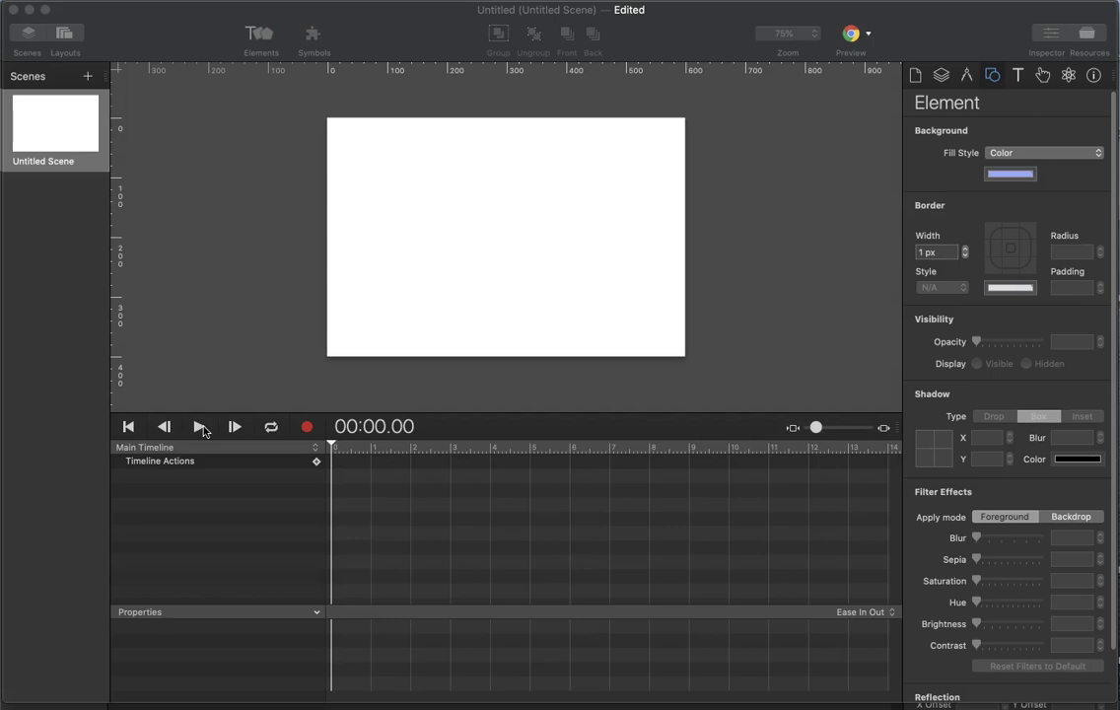
Step: Toggle the Resources and Inspector panels, then show the Inspector's Document settings
{"action": "left_click", "coordinate": [1086, 37]}
{"action": "left_click", "coordinate": [1085, 37]}
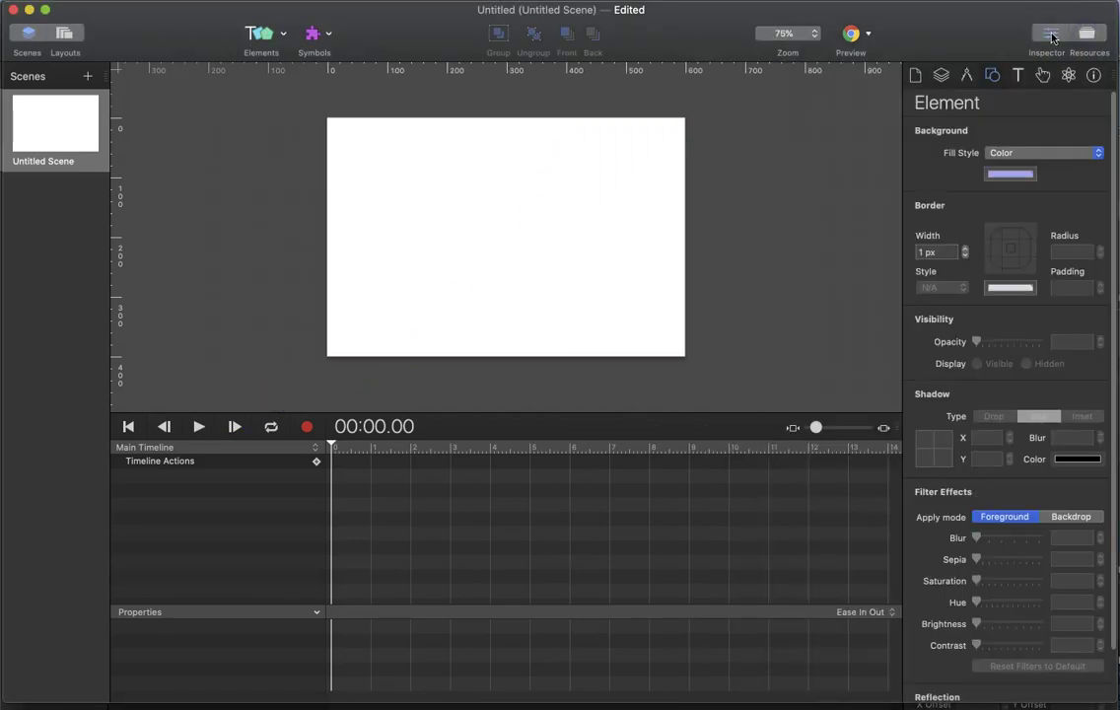
{"action": "left_click", "coordinate": [1052, 38]}
{"action": "left_click", "coordinate": [1052, 38]}
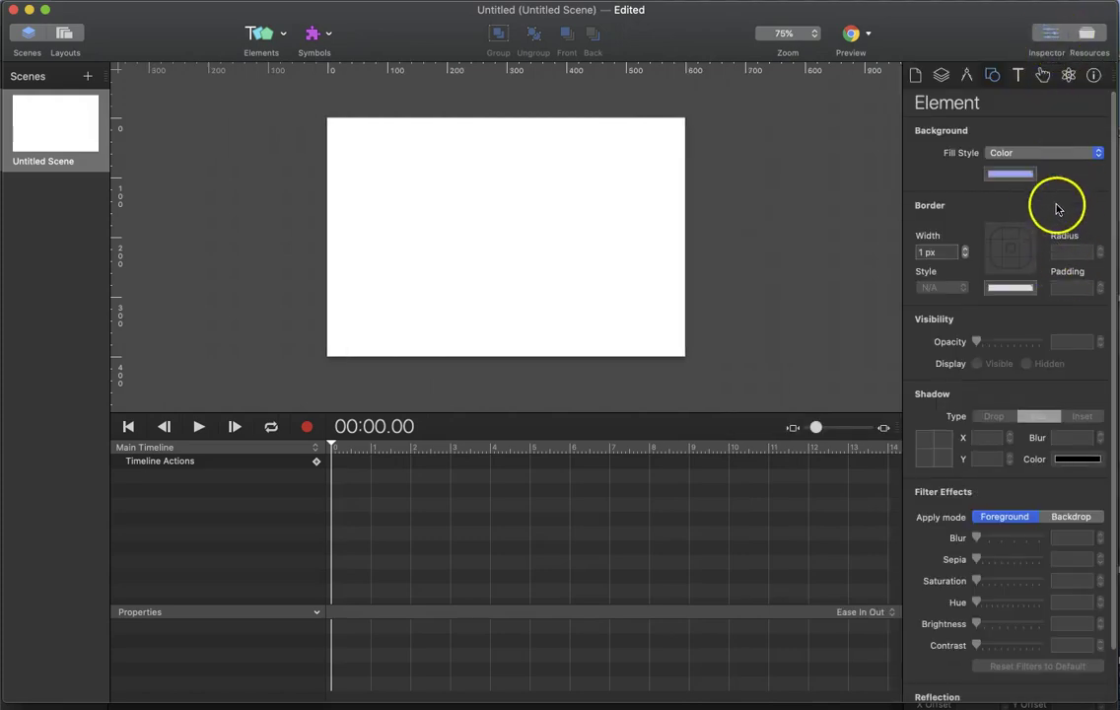
{"action": "left_click", "coordinate": [916, 77]}
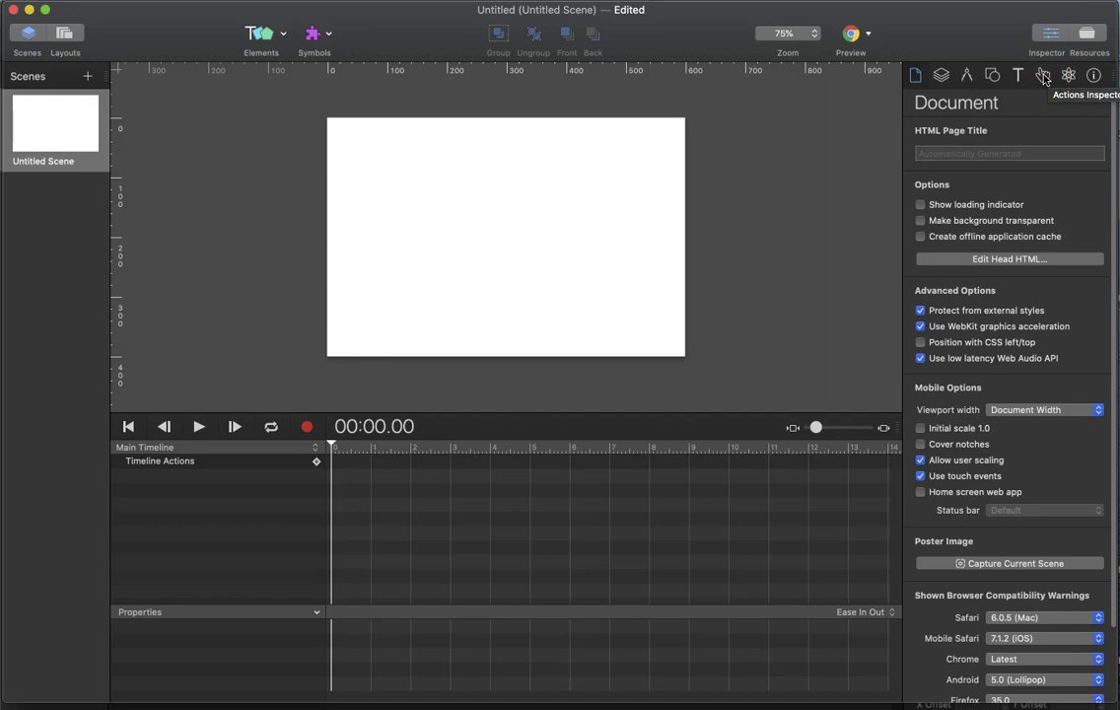
Step: Open and close Resources, then hide the Inspector so the stage fills the window
{"action": "left_click", "coordinate": [1084, 35]}
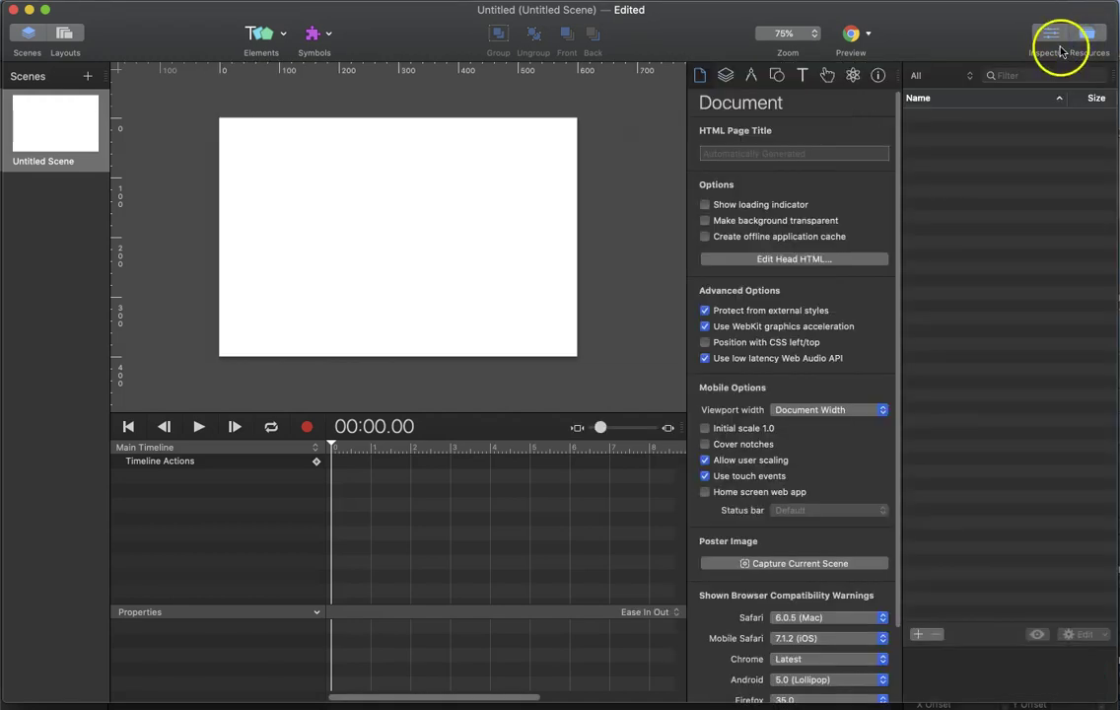
{"action": "left_click", "coordinate": [1085, 36]}
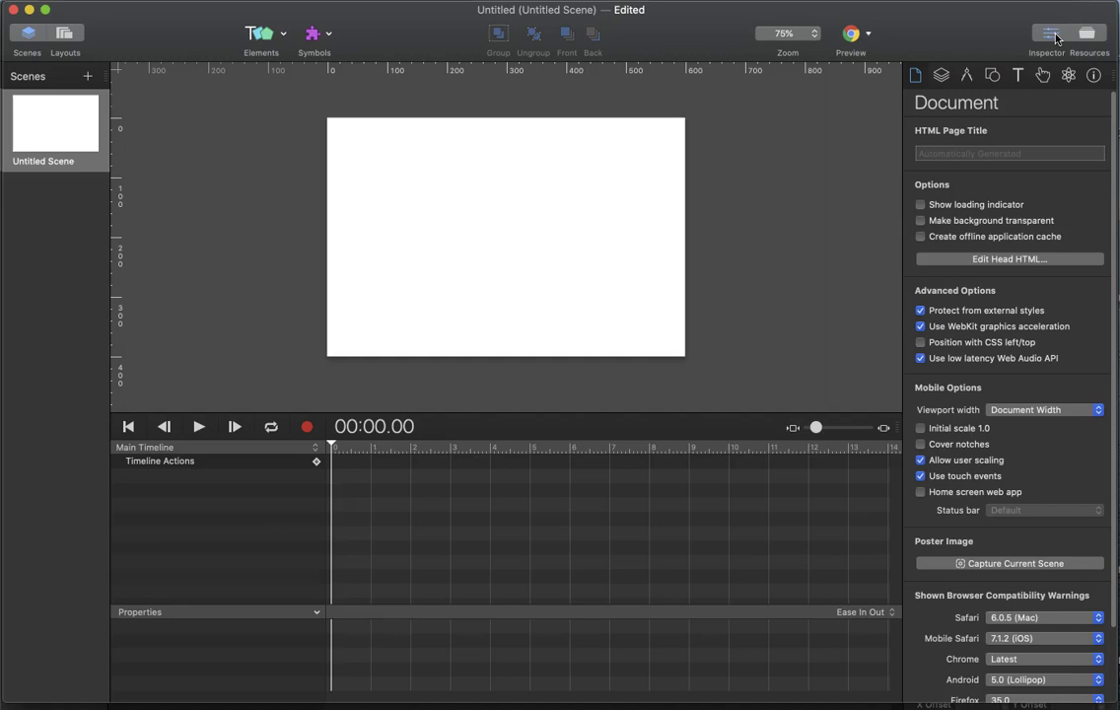
{"action": "left_click", "coordinate": [1053, 35]}
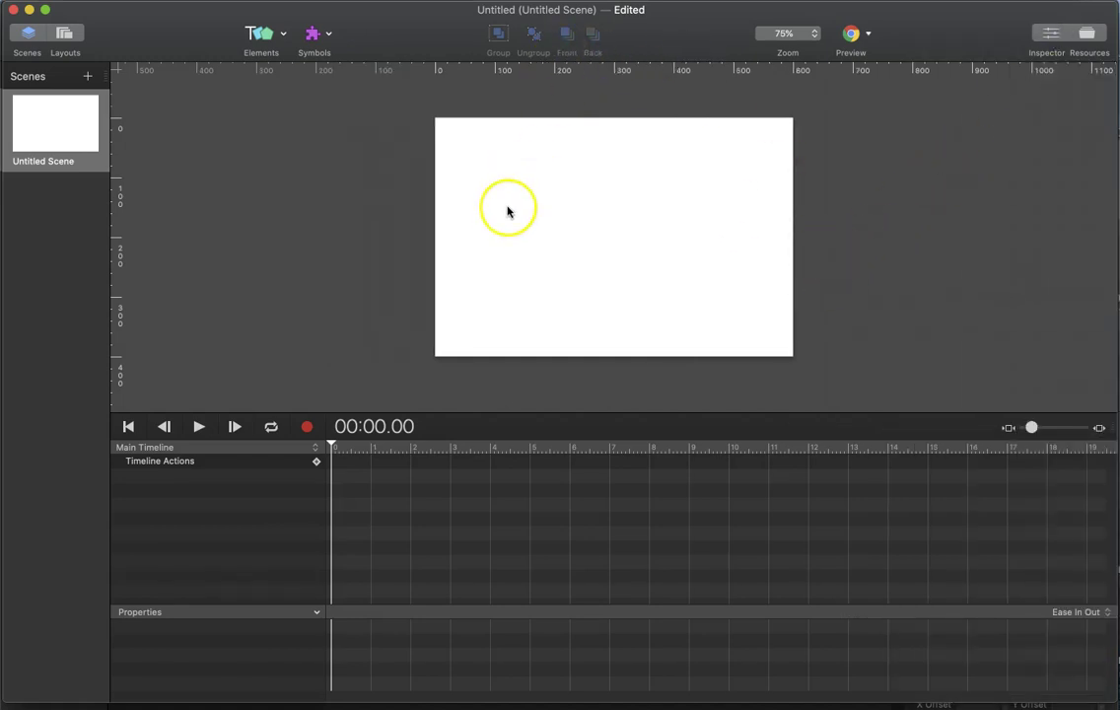
Step: Switch to the kh_logo.hype document from the Window menu
{"action": "left_click", "coordinate": [409, 0]}
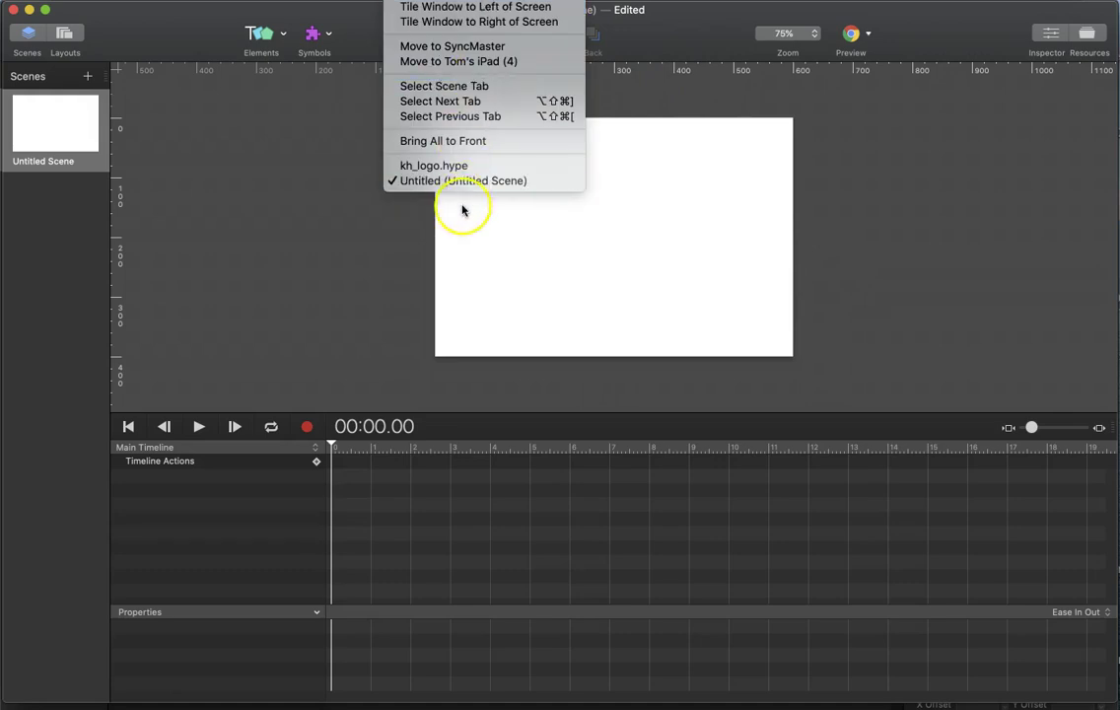
{"action": "left_click", "coordinate": [427, 166]}
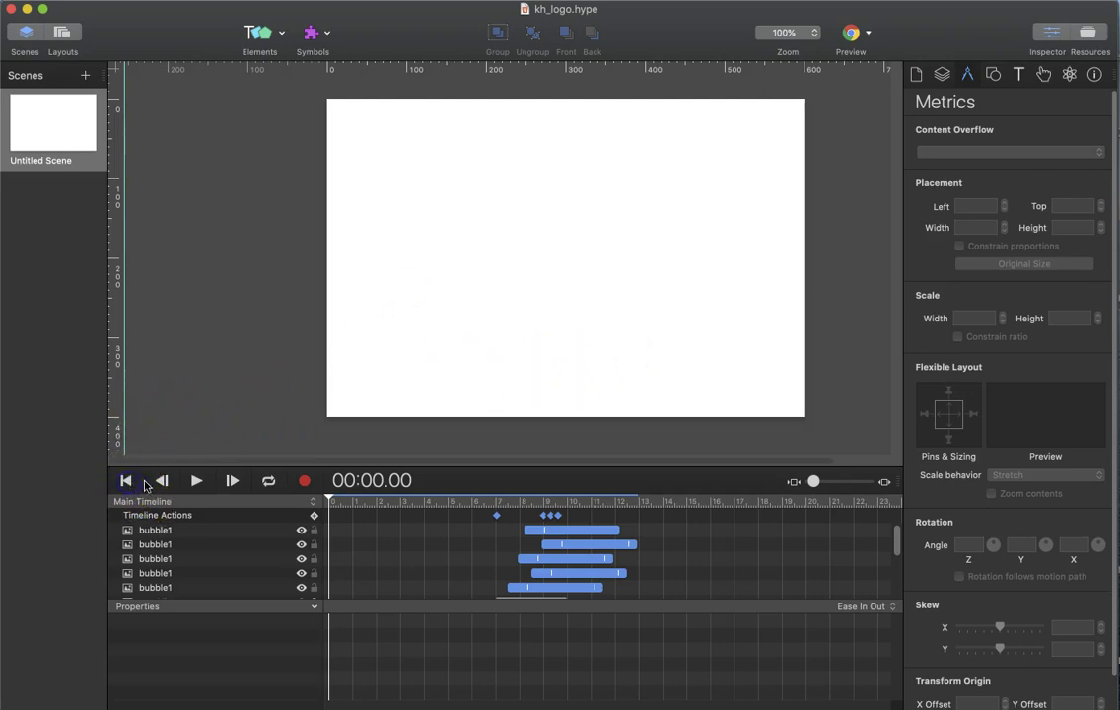
Step: Play the logo animation, zoom out and enlarge the timeline, and scrub to 00:13.00
{"action": "left_click", "coordinate": [196, 481]}
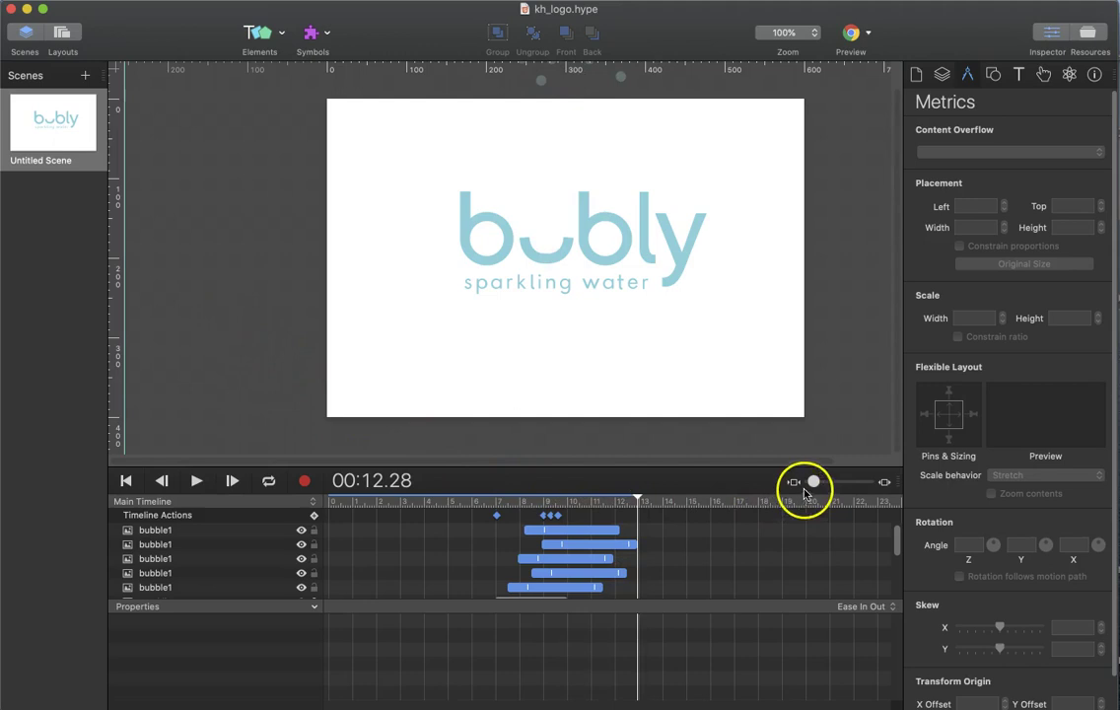
{"action": "mouse_move", "coordinate": [817, 485]}
{"action": "left_mouse_down"}
{"action": "mouse_move", "coordinate": [801, 485]}
{"action": "mouse_move", "coordinate": [816, 485]}
{"action": "left_mouse_up"}
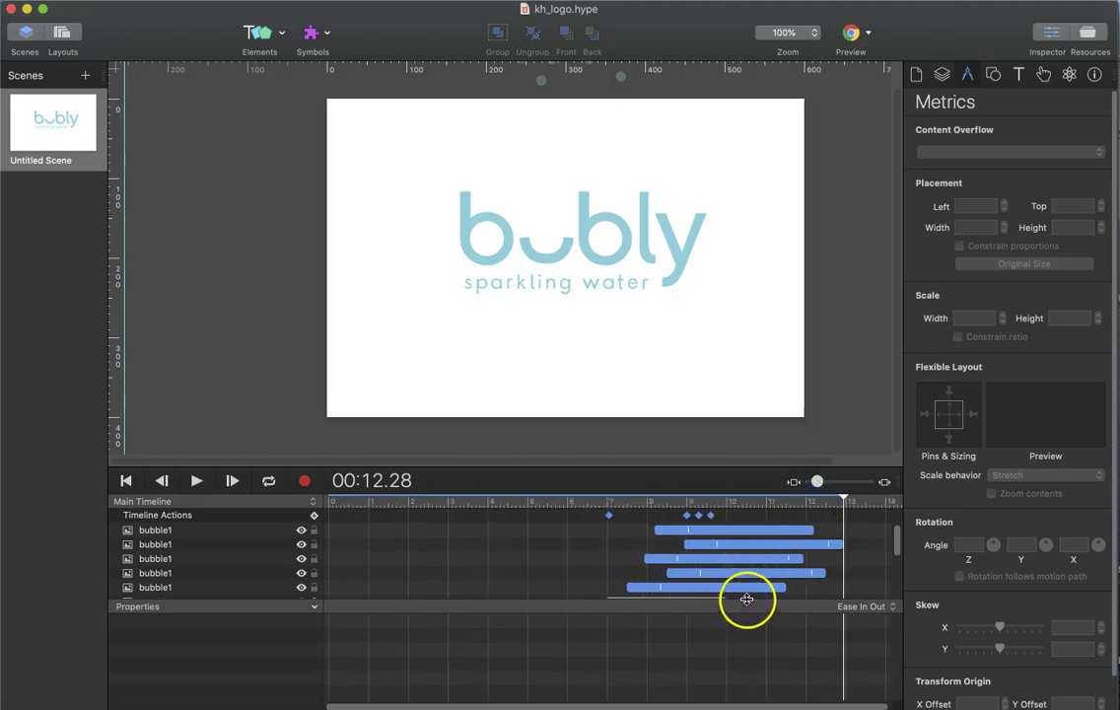
{"action": "left_click_drag", "start_coordinate": [750, 602], "coordinate": [754, 677]}
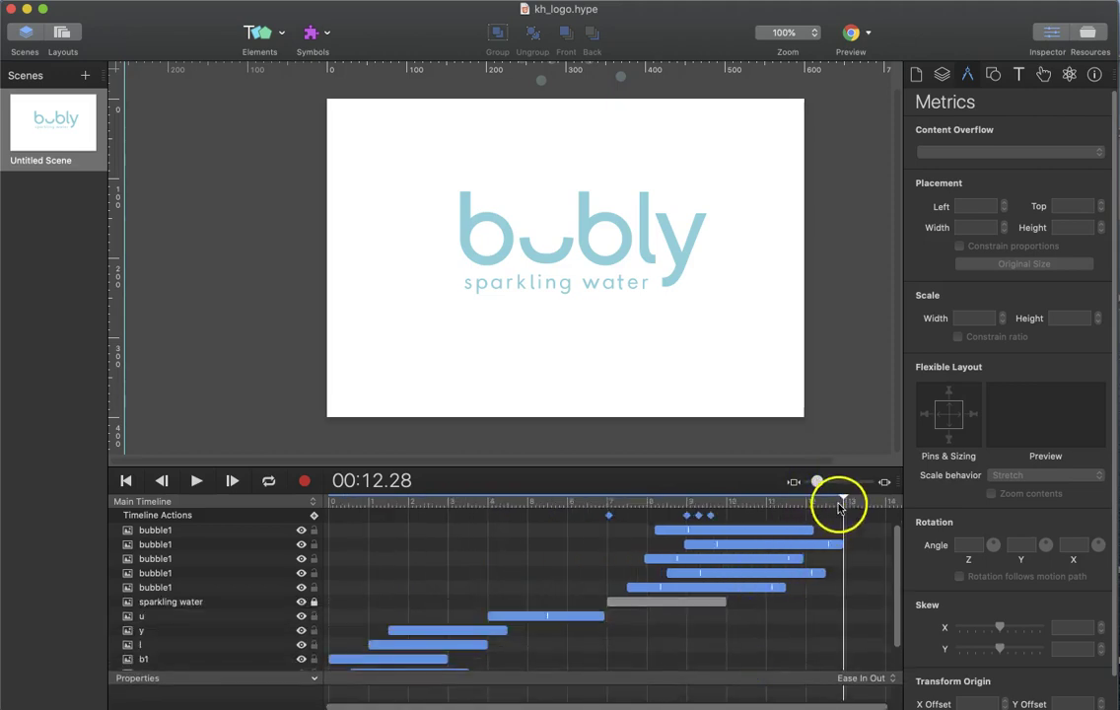
{"action": "left_click_drag", "start_coordinate": [844, 499], "coordinate": [333, 503]}
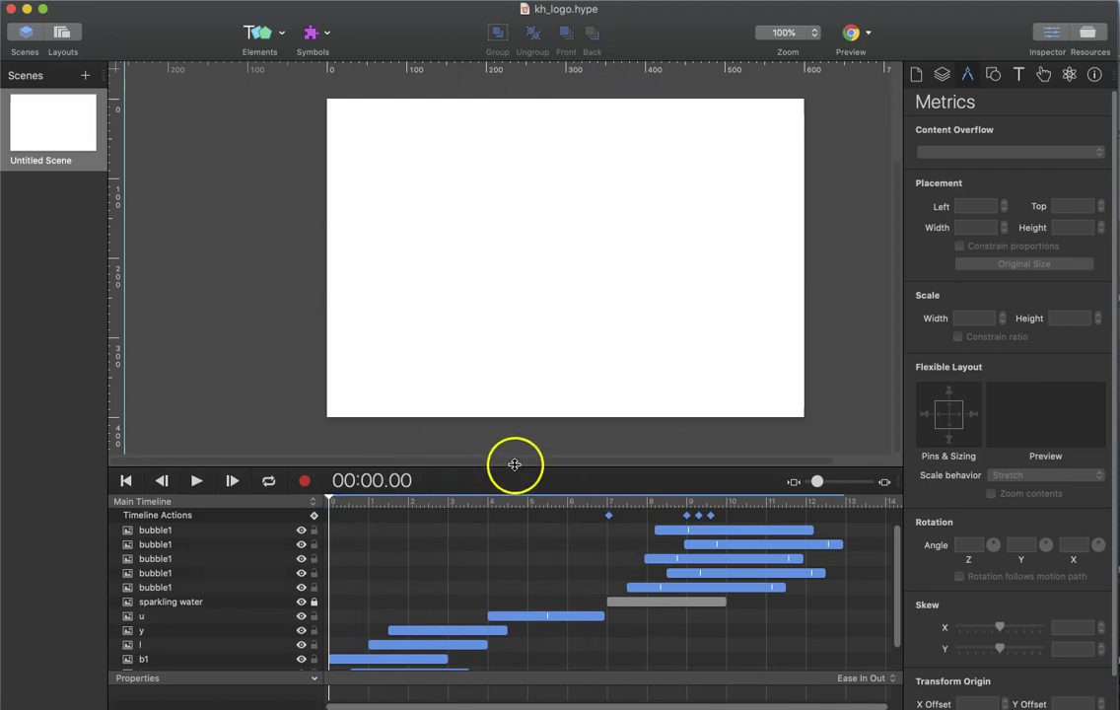
Step: Enlarge the timeline, scrub to about 1 second, and select the b letter on stage
{"action": "left_click_drag", "start_coordinate": [513, 466], "coordinate": [537, 386]}
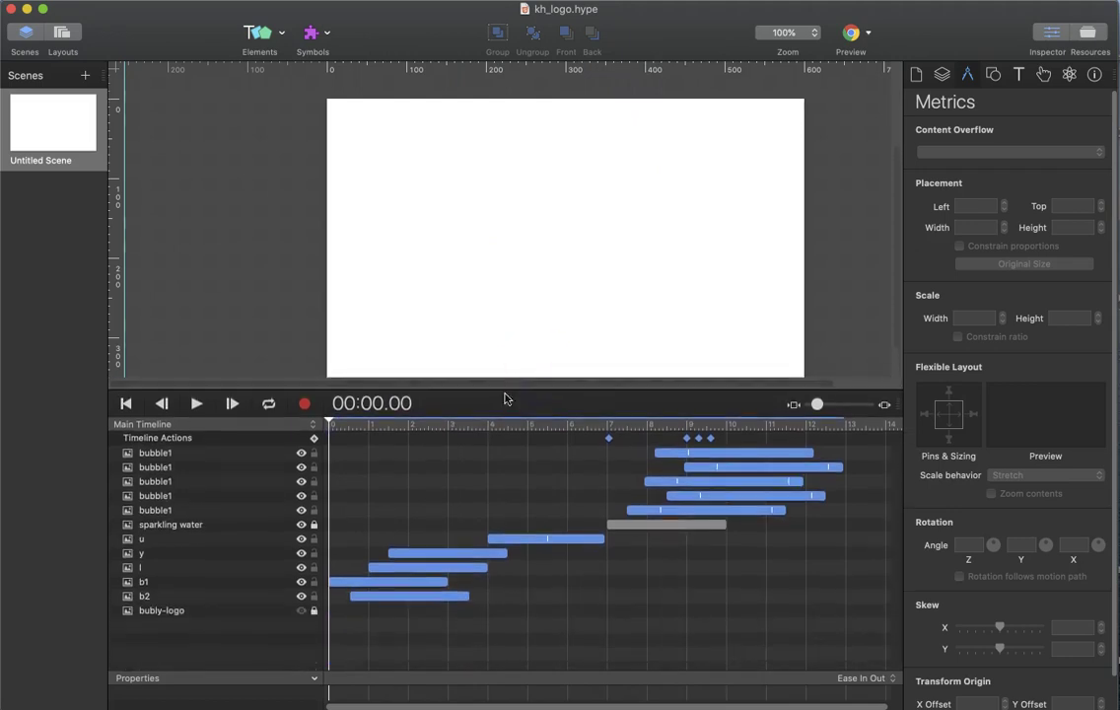
{"action": "left_click_drag", "start_coordinate": [326, 420], "coordinate": [381, 426]}
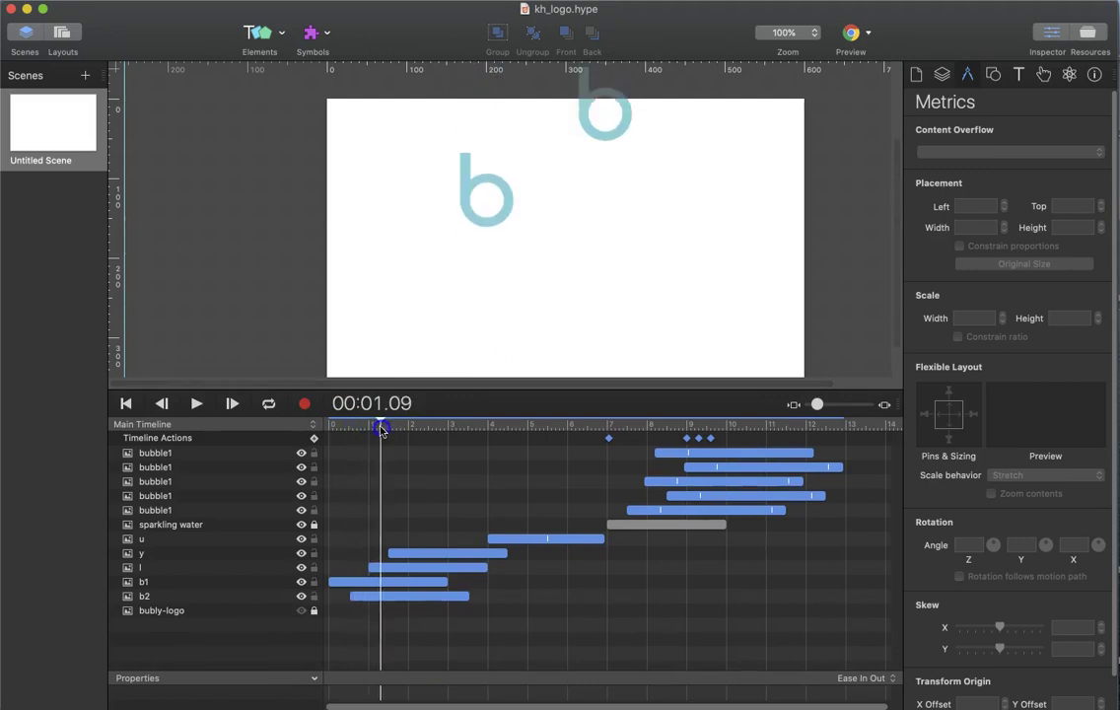
{"action": "left_click", "coordinate": [495, 221]}
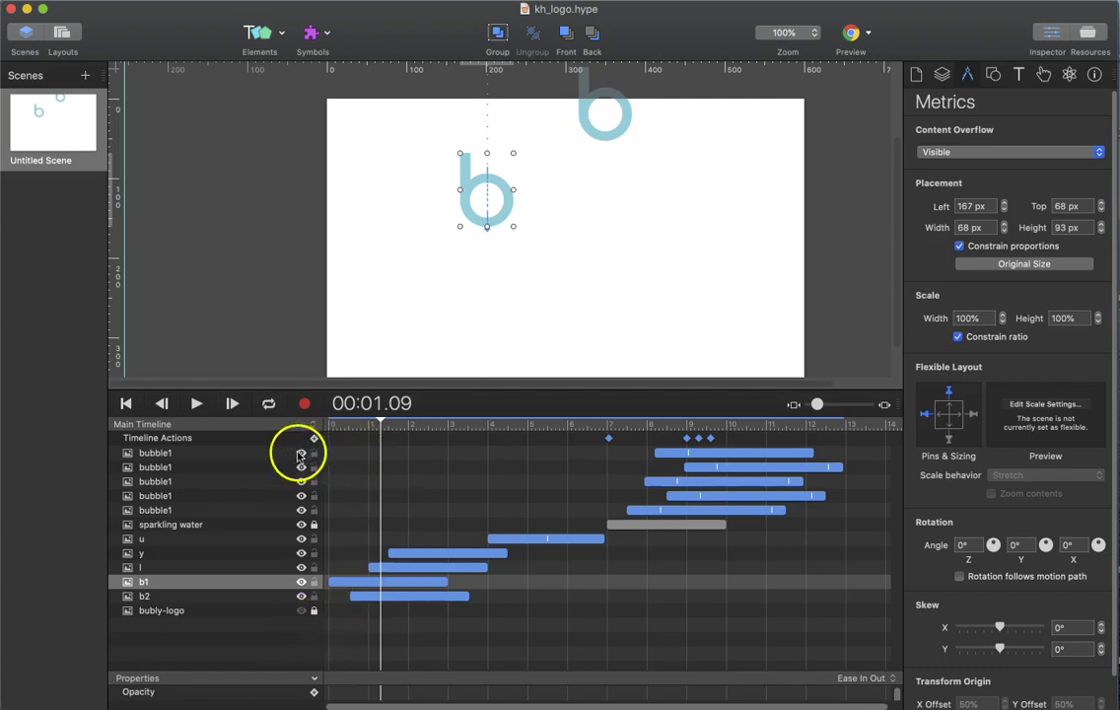
Step: Hide and reshow the bubble and b layers, then select b1's Bounce drop-in animation
{"action": "left_click_drag", "start_coordinate": [301, 453], "coordinate": [300, 482]}
{"action": "left_click", "coordinate": [294, 569]}
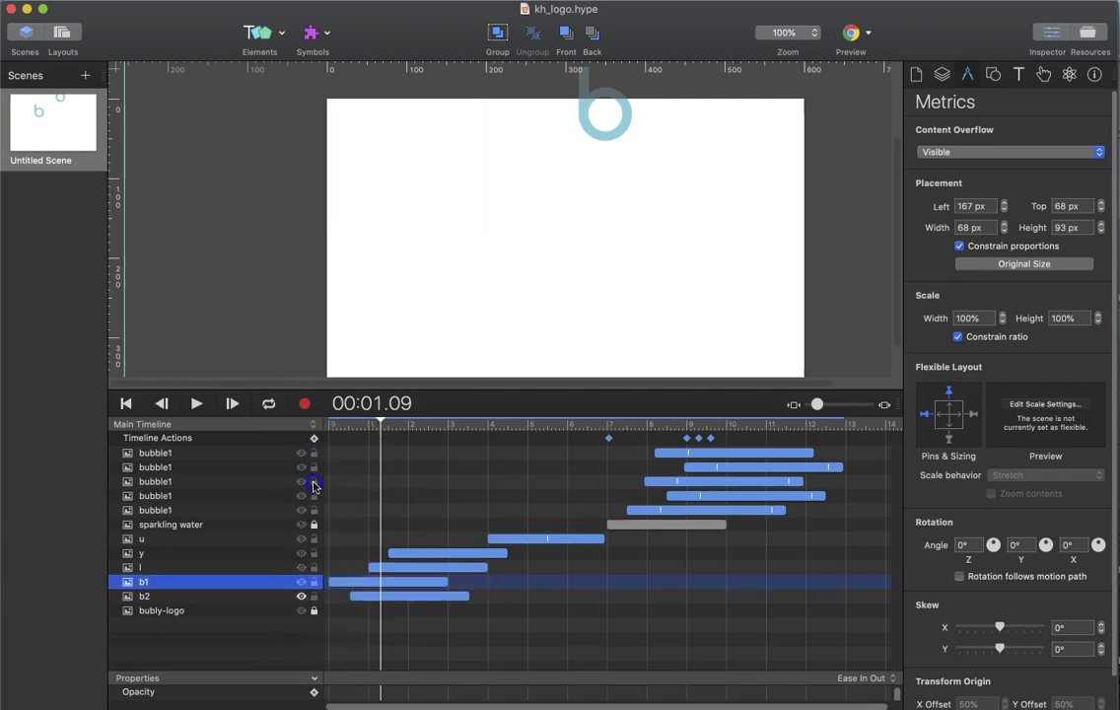
{"action": "left_click_drag", "start_coordinate": [293, 558], "coordinate": [296, 589]}
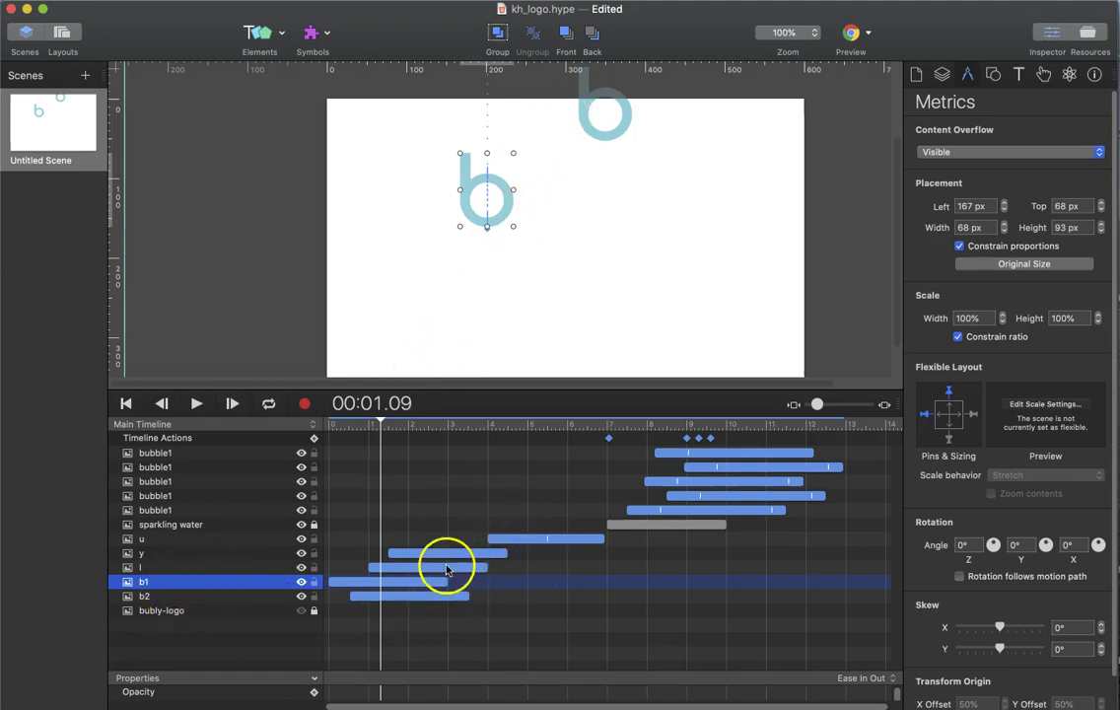
{"action": "left_click", "coordinate": [416, 586]}
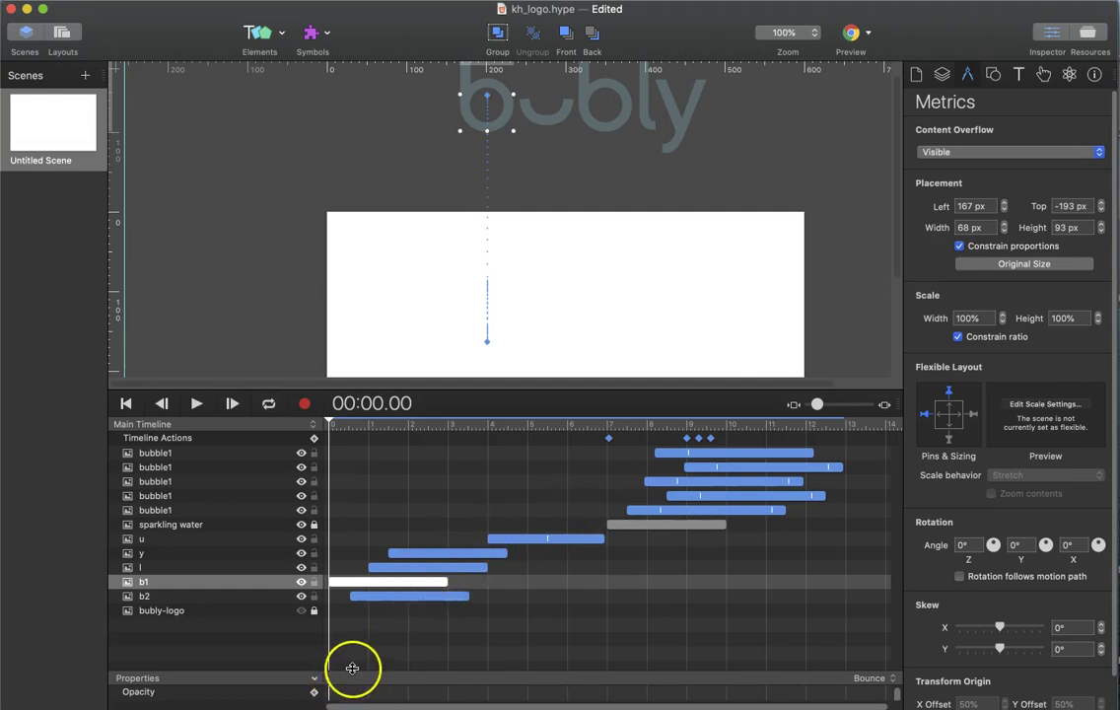
Step: Expand b1's property tracks, then select the u letter's left, top and rotation animation
{"action": "left_click_drag", "start_coordinate": [352, 669], "coordinate": [353, 624]}
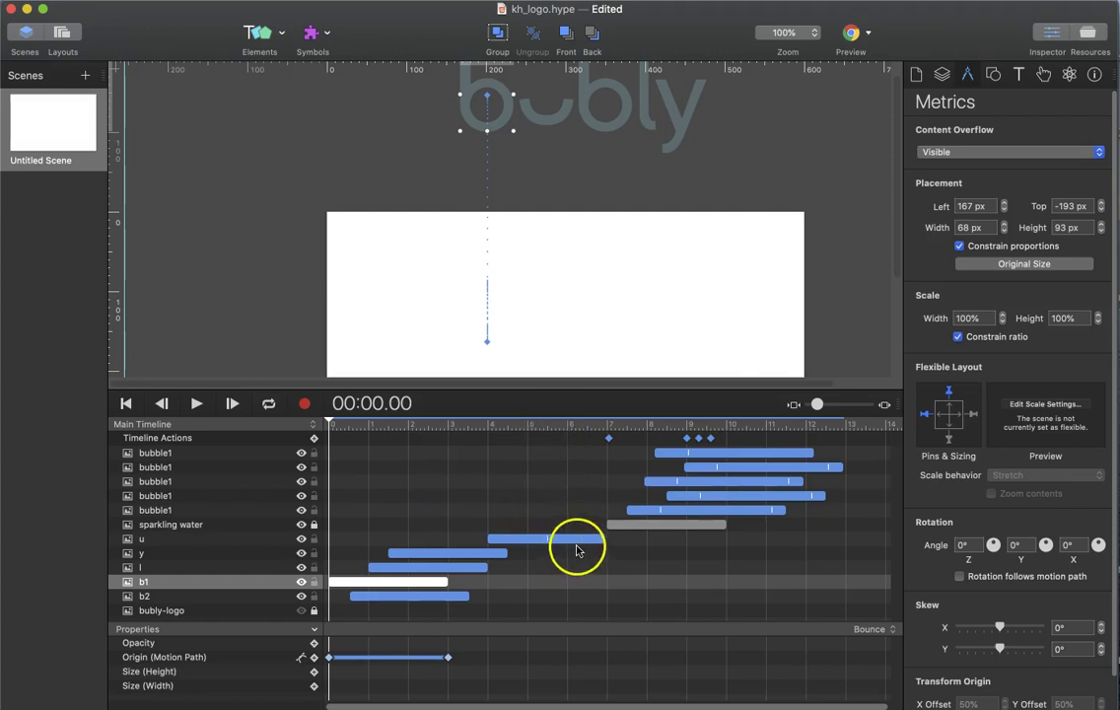
{"action": "left_click_drag", "start_coordinate": [563, 622], "coordinate": [531, 592]}
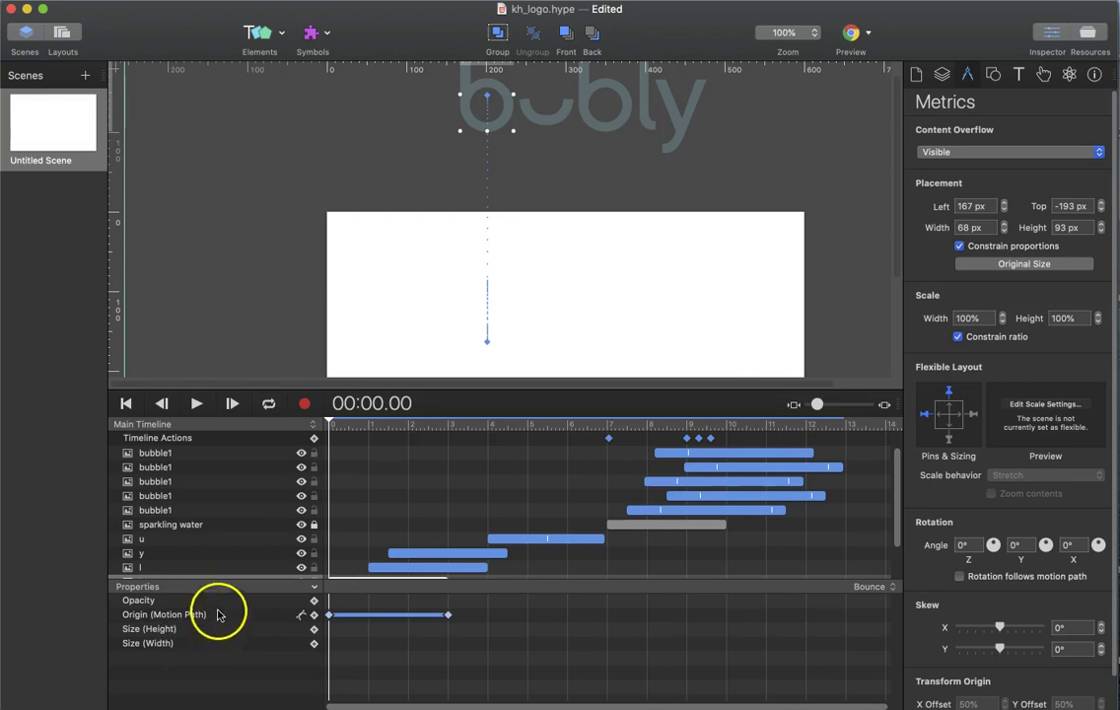
{"action": "left_click_drag", "start_coordinate": [473, 579], "coordinate": [472, 615]}
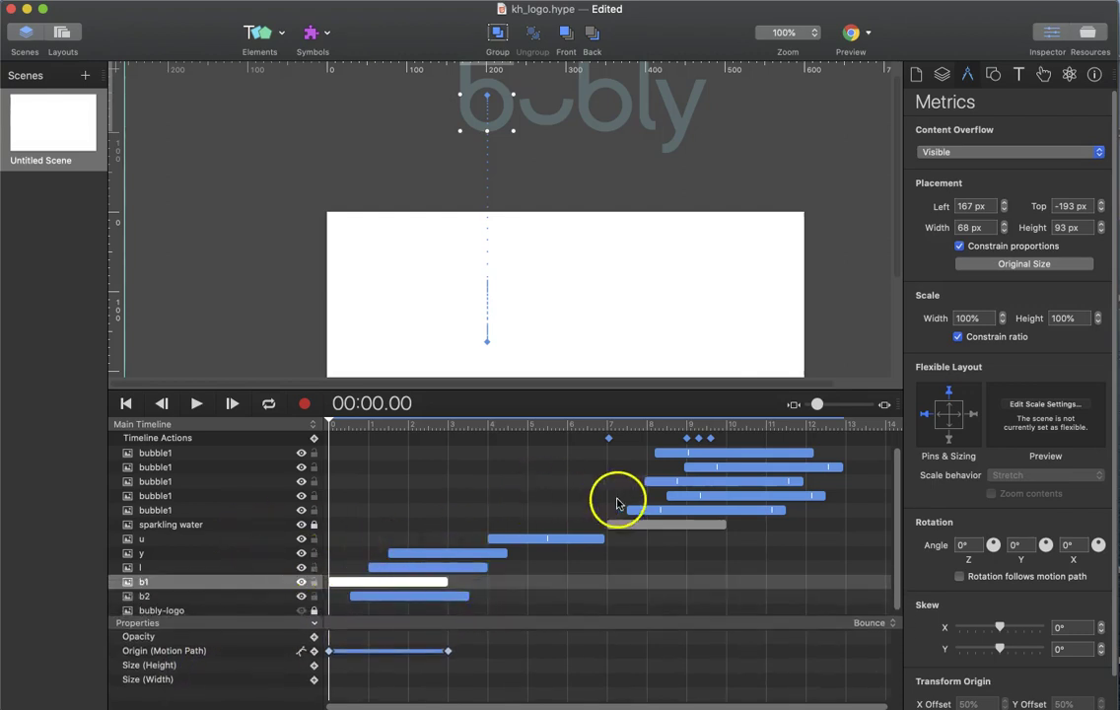
{"action": "left_click", "coordinate": [578, 539]}
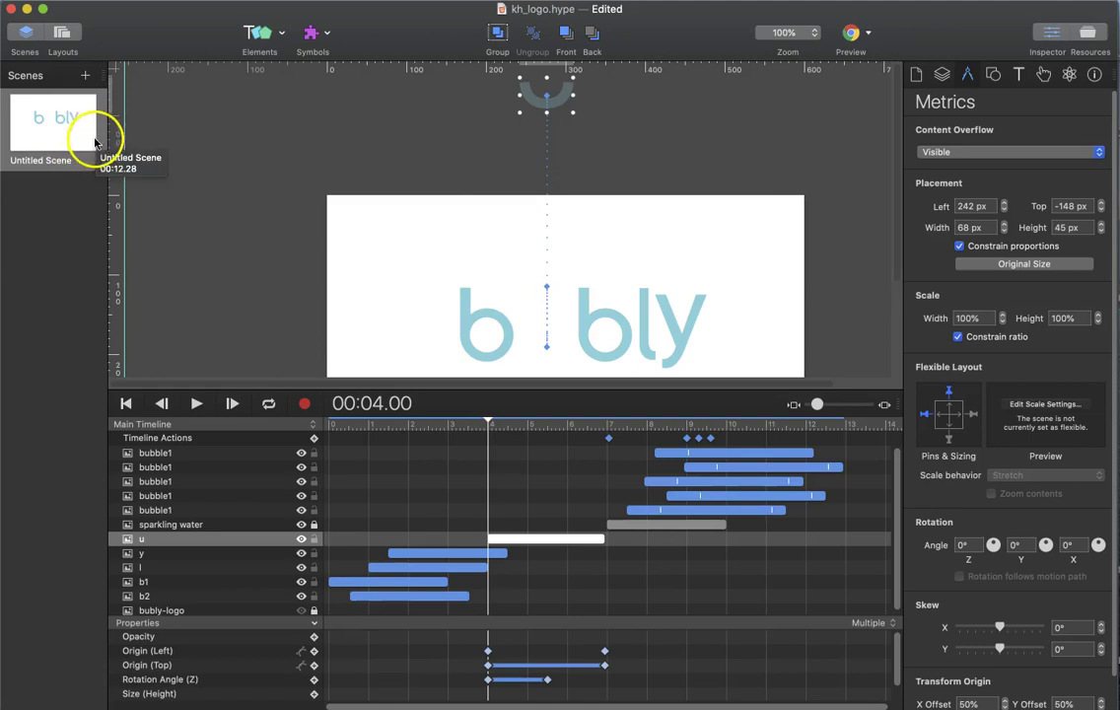
{"action": "left_click", "coordinate": [79, 208]}
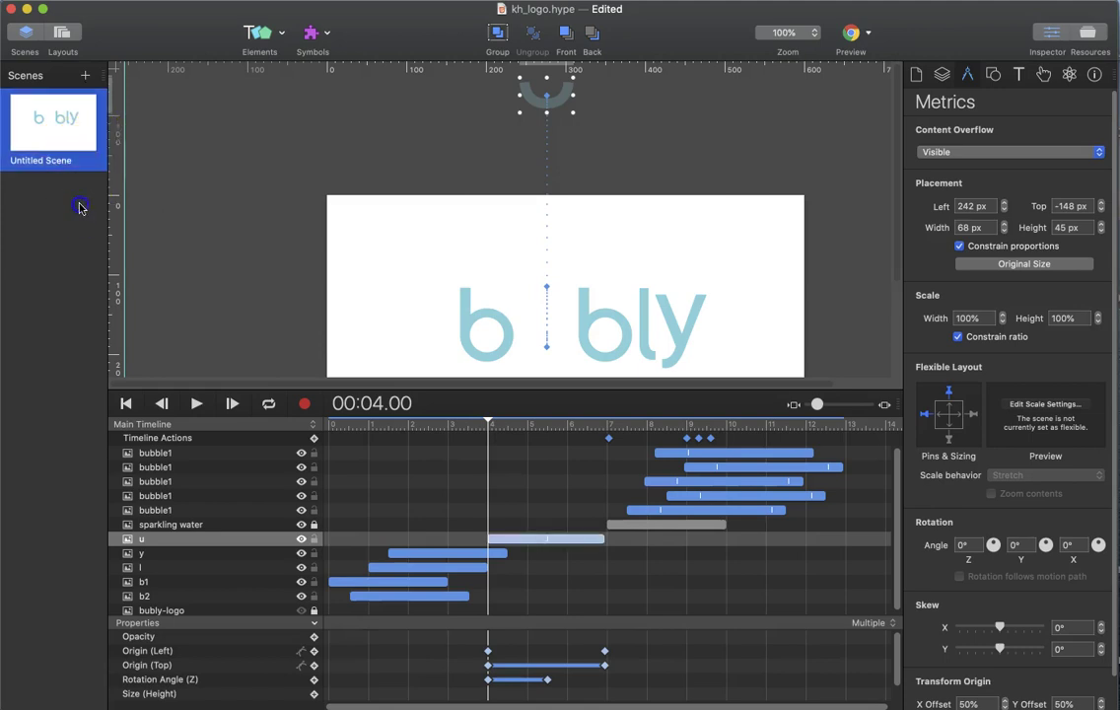
{"action": "left_click", "coordinate": [85, 77]}
{"action": "left_click", "coordinate": [85, 77]}
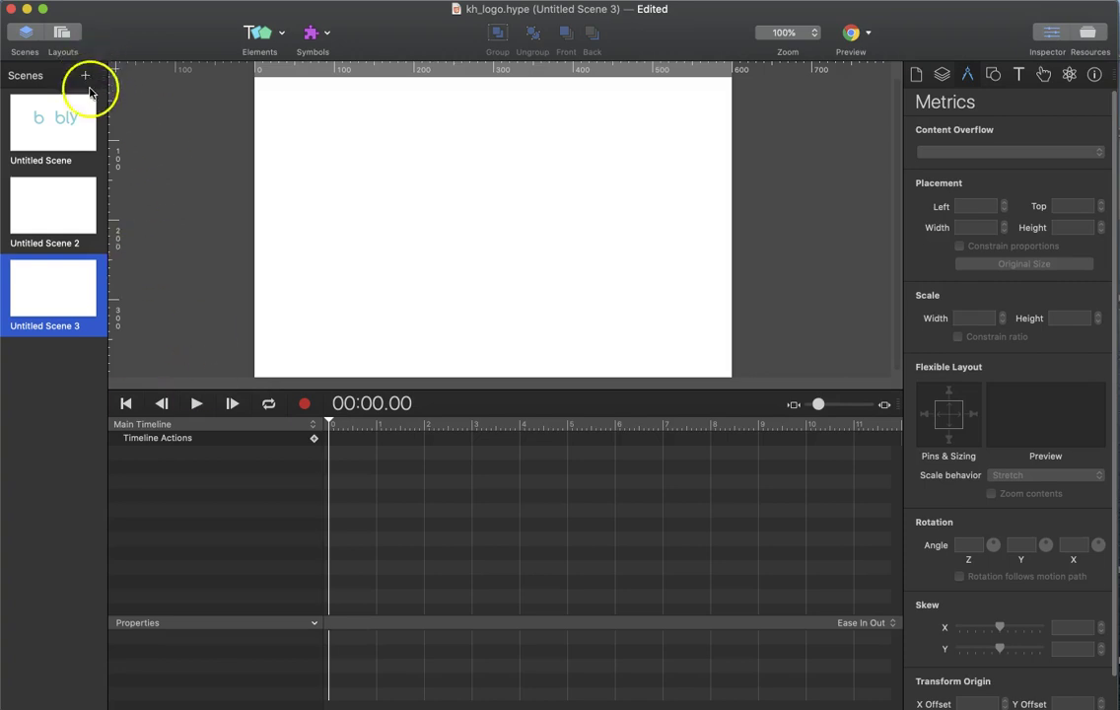
{"action": "right_click", "coordinate": [86, 280]}
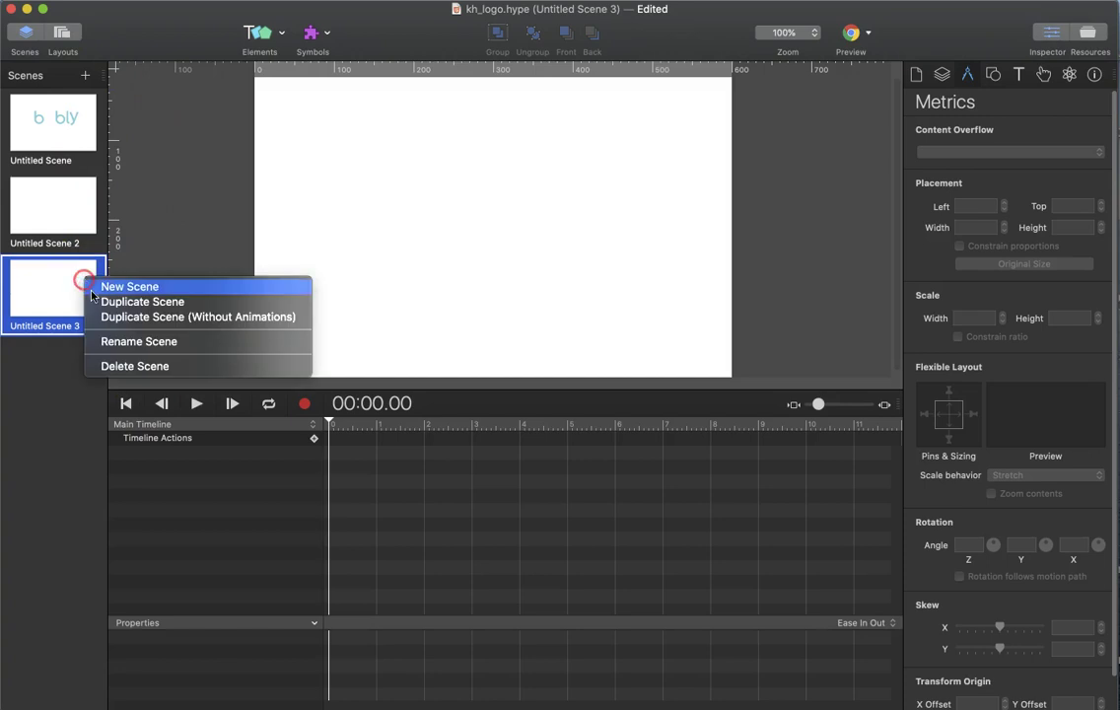
{"action": "left_click", "coordinate": [135, 366]}
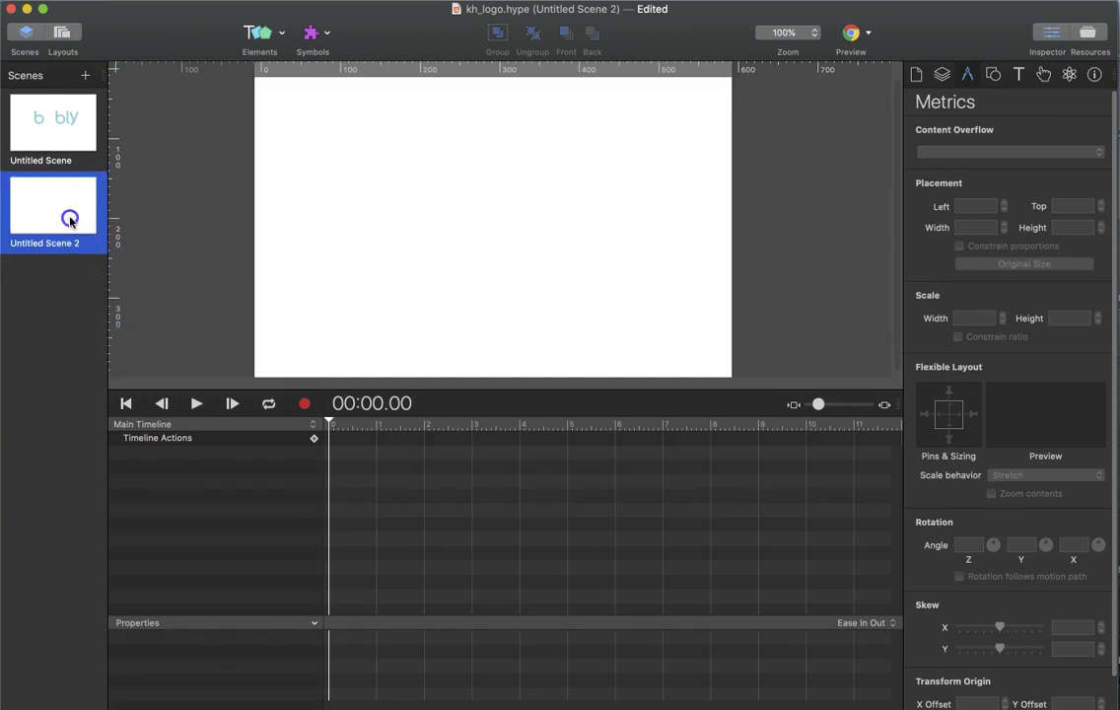
{"action": "right_click", "coordinate": [80, 226]}
{"action": "left_click", "coordinate": [107, 306]}
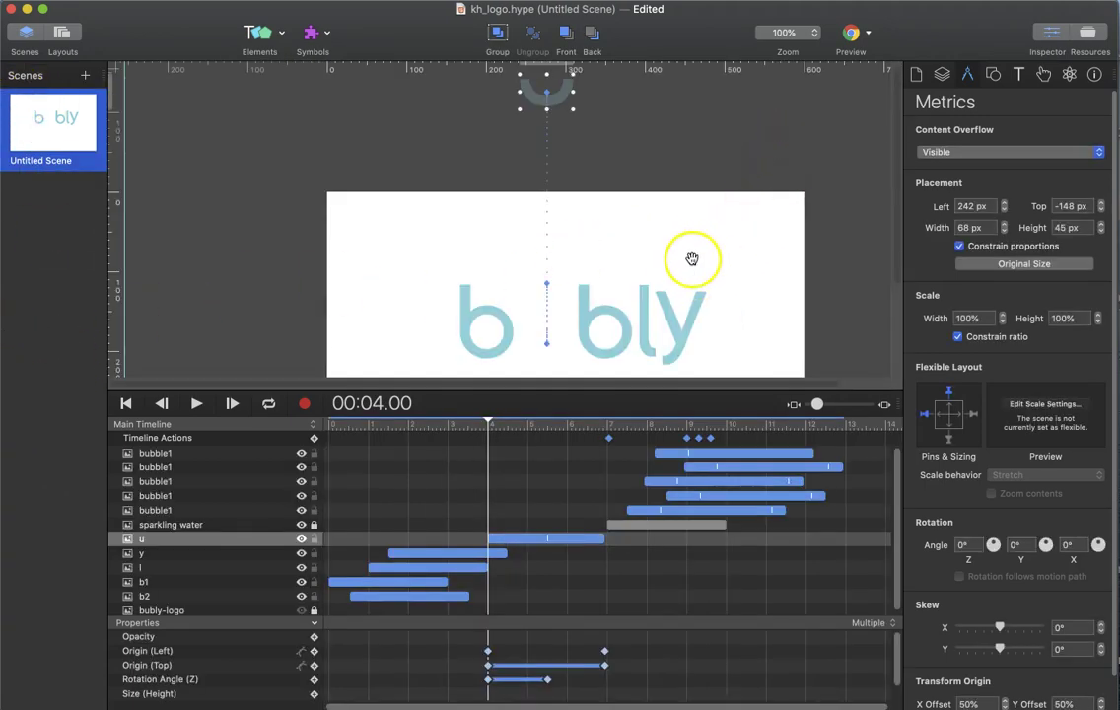
{"action": "left_click_drag", "start_coordinate": [709, 248], "coordinate": [682, 126]}
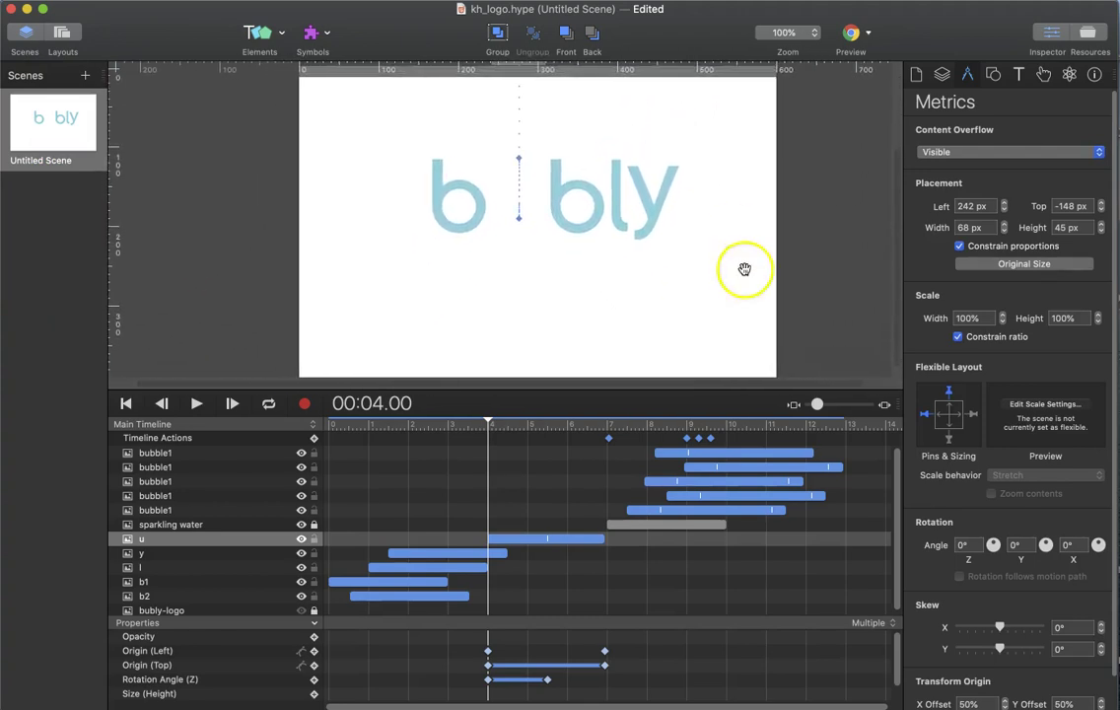
{"action": "left_click_drag", "start_coordinate": [704, 392], "coordinate": [708, 491]}
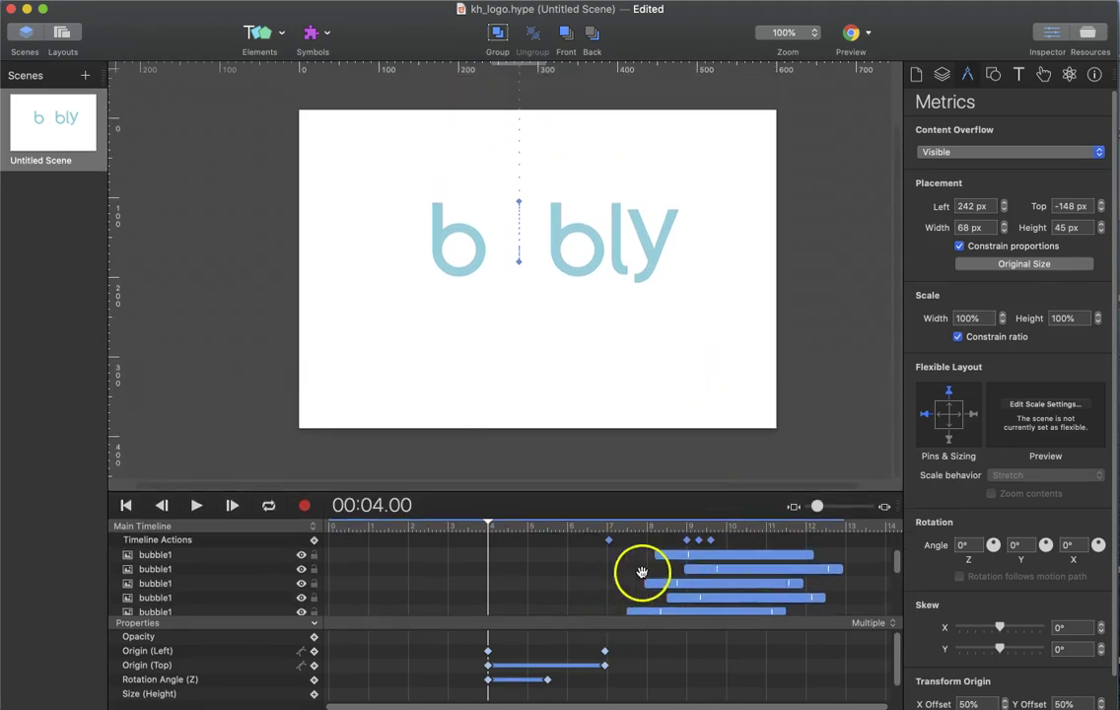
{"action": "scroll", "coordinate": [652, 570], "scroll_direction": "down", "scroll_amount": 1}
{"action": "scroll", "coordinate": [592, 574], "scroll_direction": "down", "scroll_amount": 2}
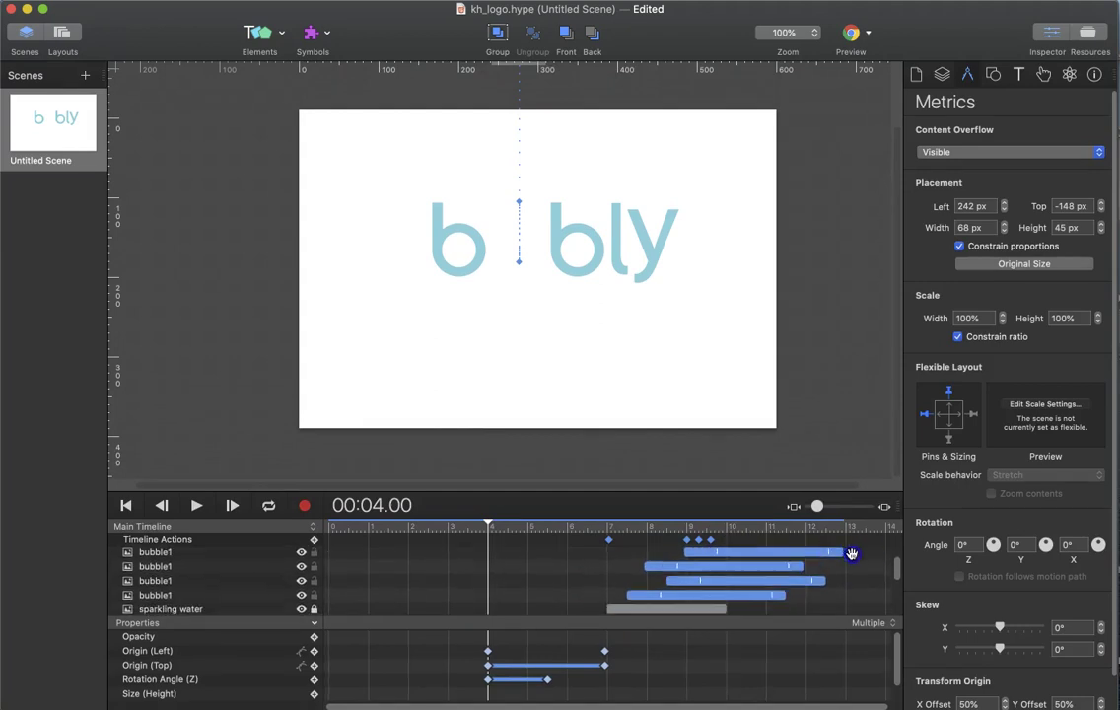
{"action": "scroll", "coordinate": [746, 592], "scroll_direction": "up", "scroll_amount": 3}
{"action": "scroll", "coordinate": [747, 611], "scroll_direction": "down", "scroll_amount": 3}
{"action": "scroll", "coordinate": [756, 592], "scroll_direction": "up", "scroll_amount": 3}
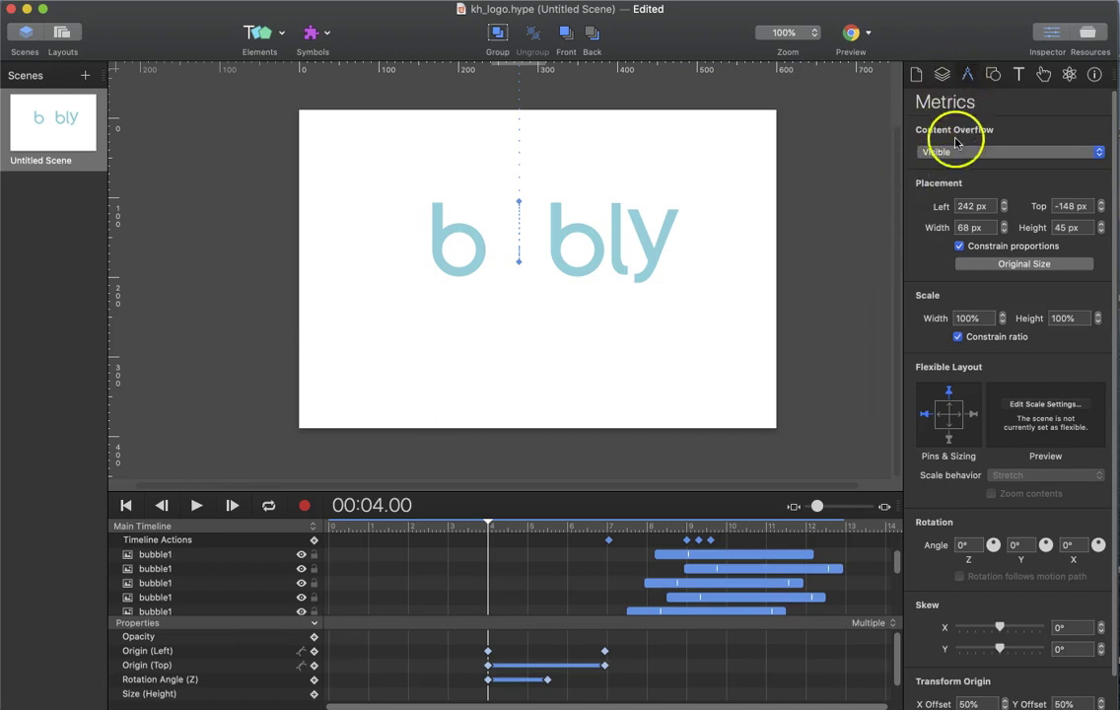
{"action": "left_click", "coordinate": [1077, 35]}
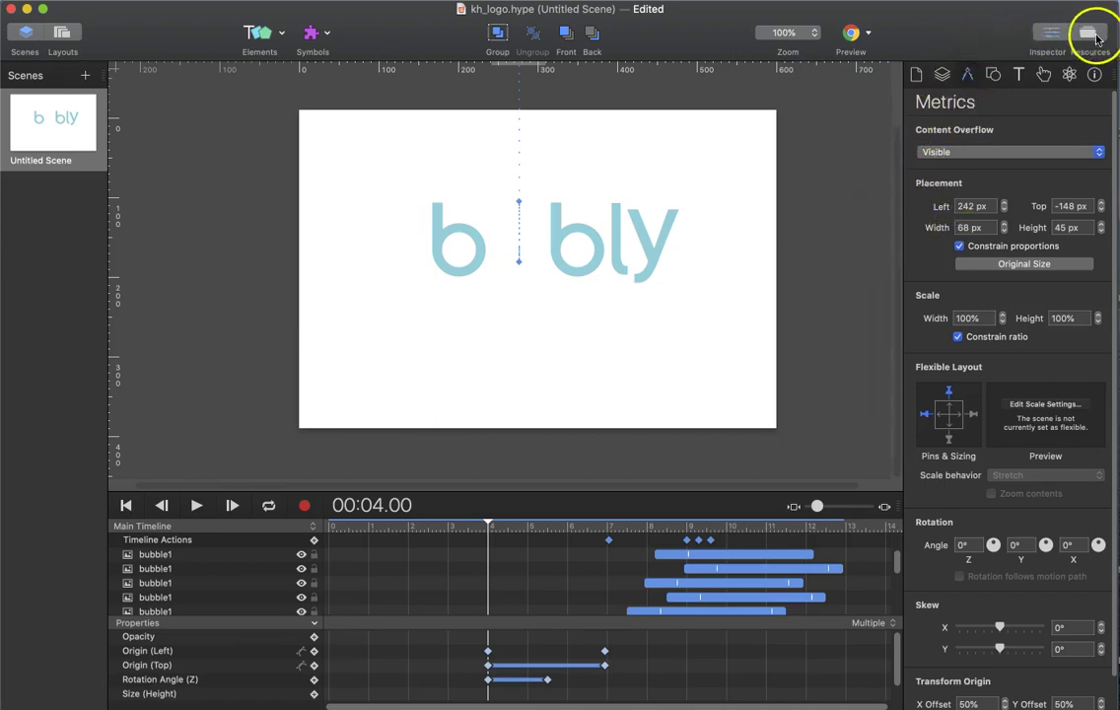
{"action": "left_click", "coordinate": [1057, 37]}
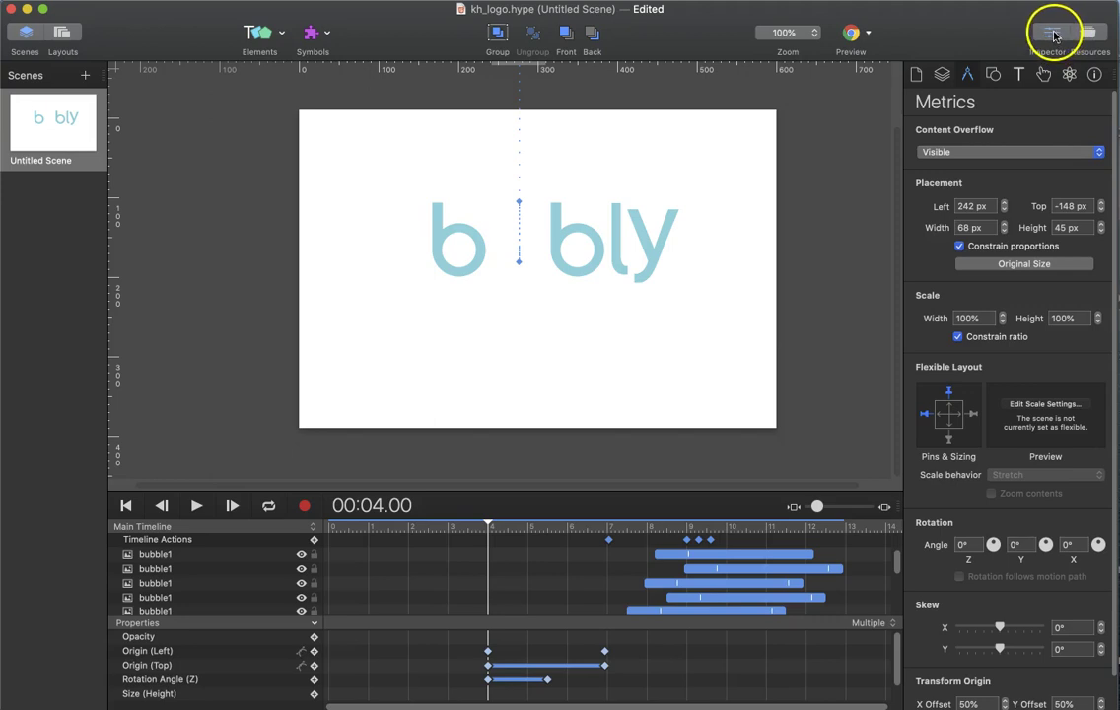
{"action": "left_click", "coordinate": [1053, 36]}
{"action": "left_click", "coordinate": [1053, 34]}
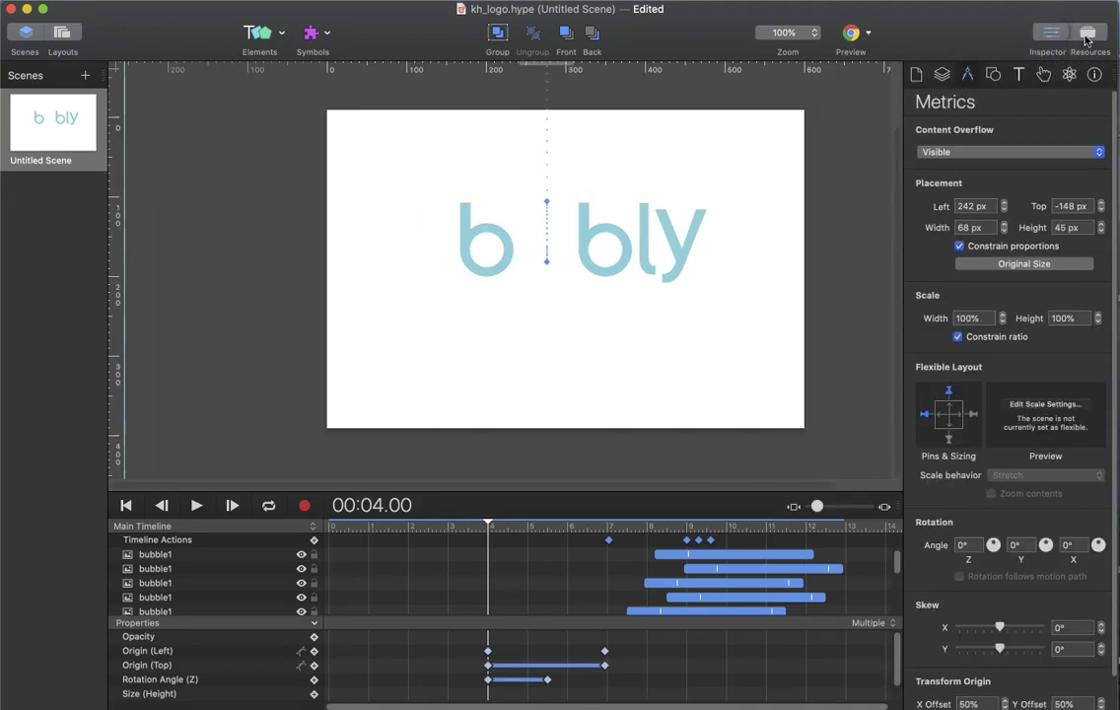
{"action": "left_click", "coordinate": [1087, 36]}
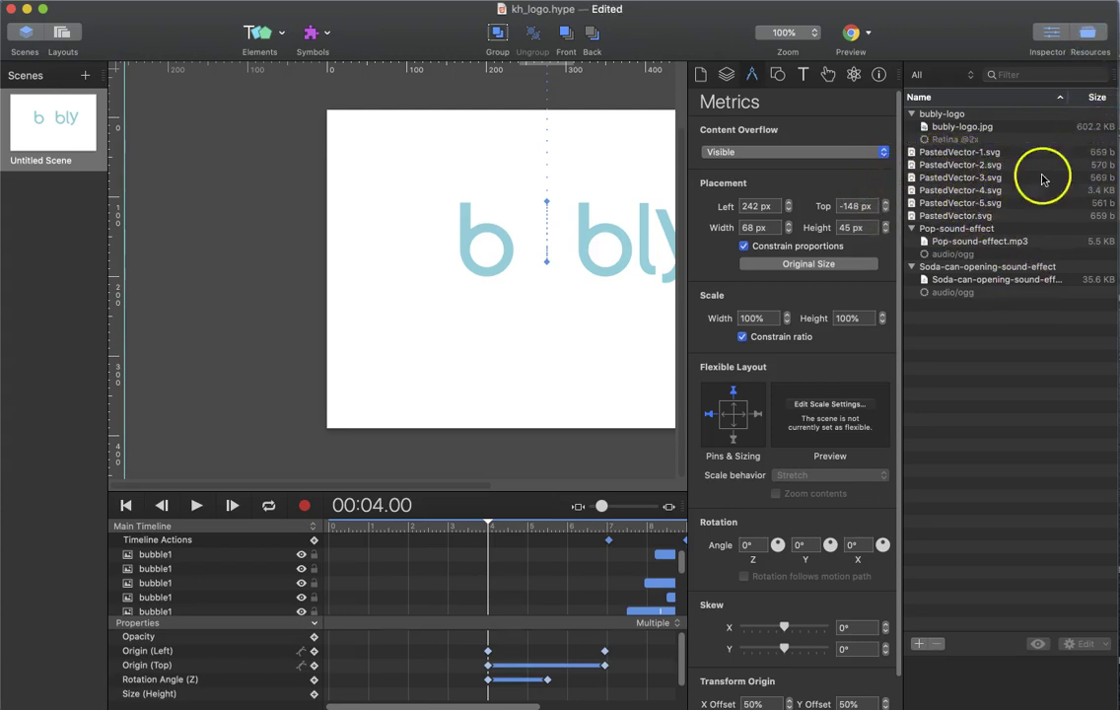
{"action": "left_click", "coordinate": [959, 153]}
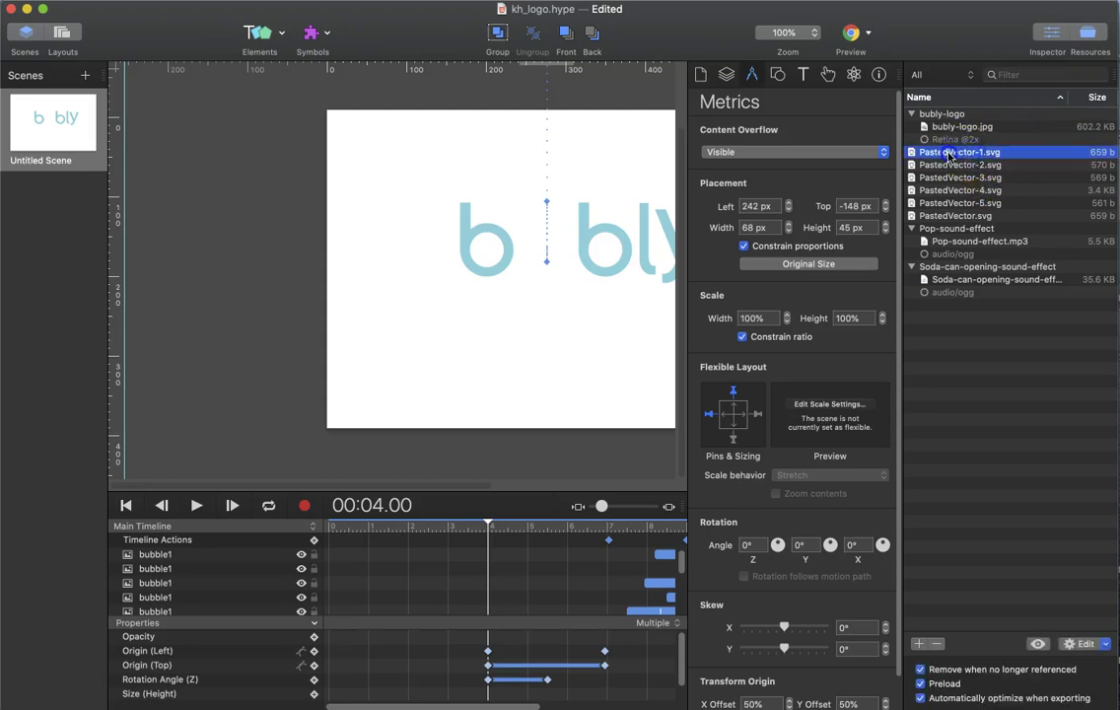
{"action": "left_click", "coordinate": [1013, 418]}
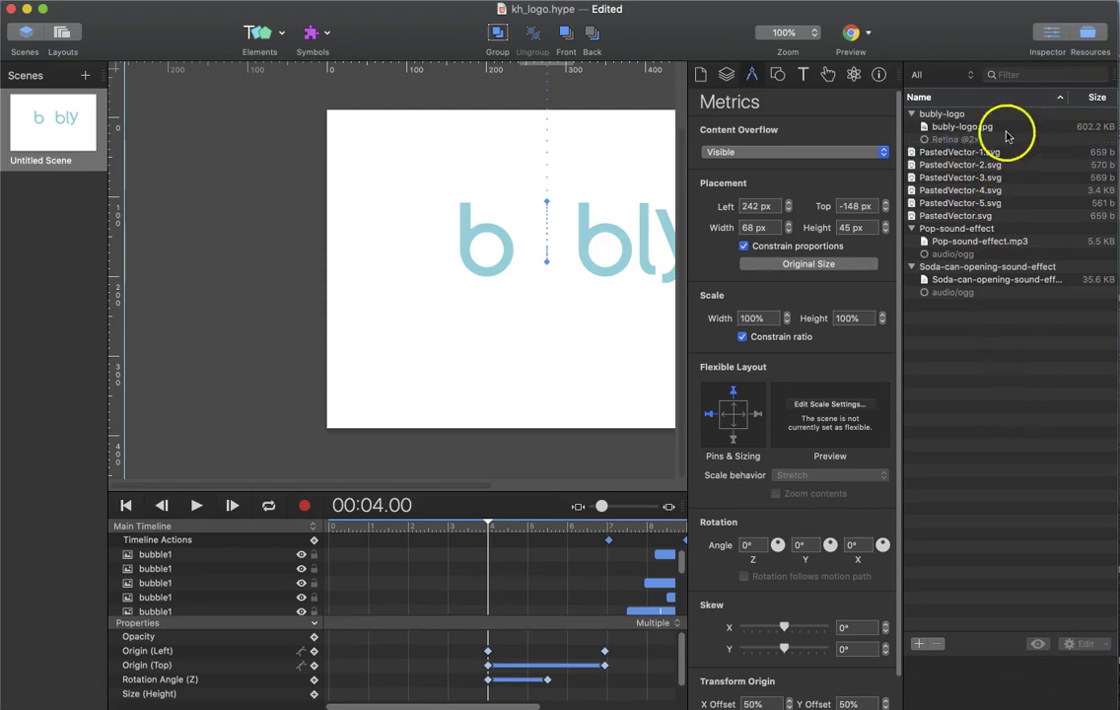
{"action": "left_click", "coordinate": [1095, 35]}
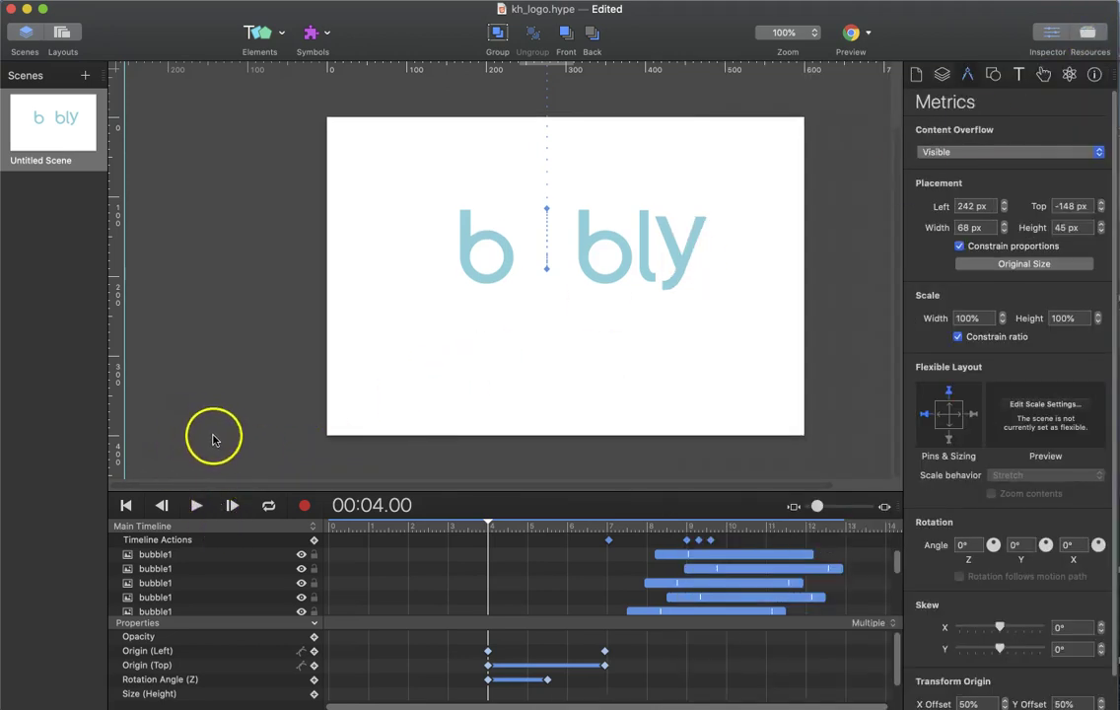
Step: Deselect the bubble layers, scrub through the logo animation, and leave the playhead at 00:03.00
{"action": "left_click", "coordinate": [191, 560]}
{"action": "left_click", "coordinate": [283, 380]}
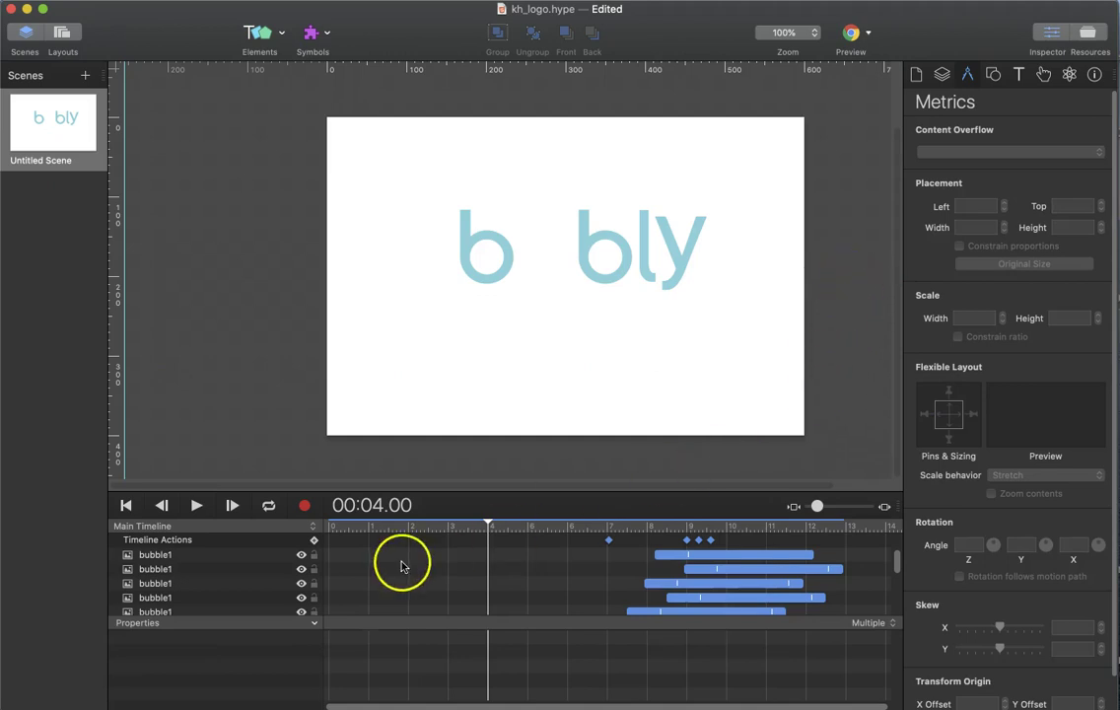
{"action": "left_click_drag", "start_coordinate": [488, 520], "coordinate": [418, 556]}
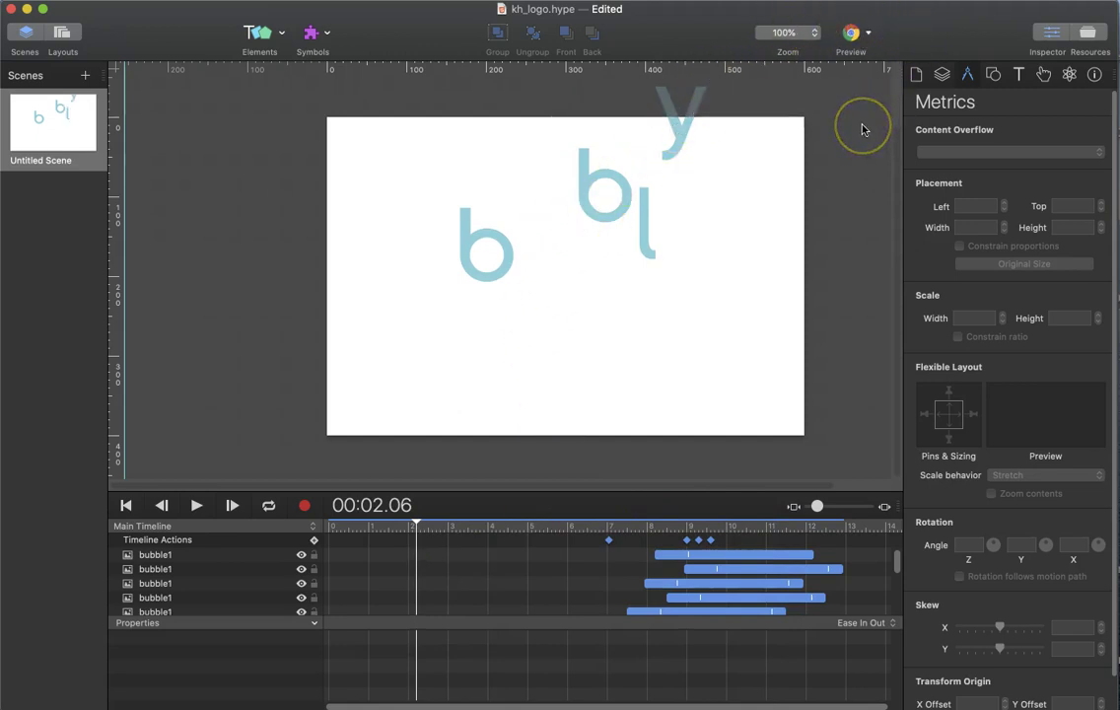
{"action": "left_click", "coordinate": [870, 34]}
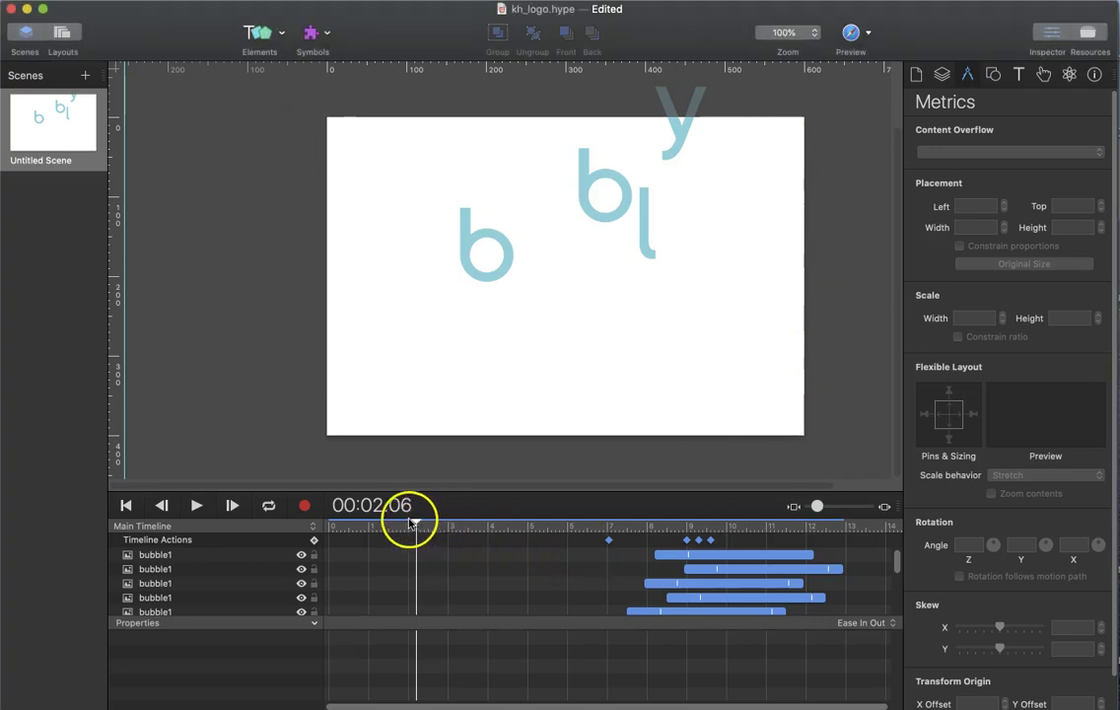
{"action": "left_click_drag", "start_coordinate": [416, 523], "coordinate": [639, 527]}
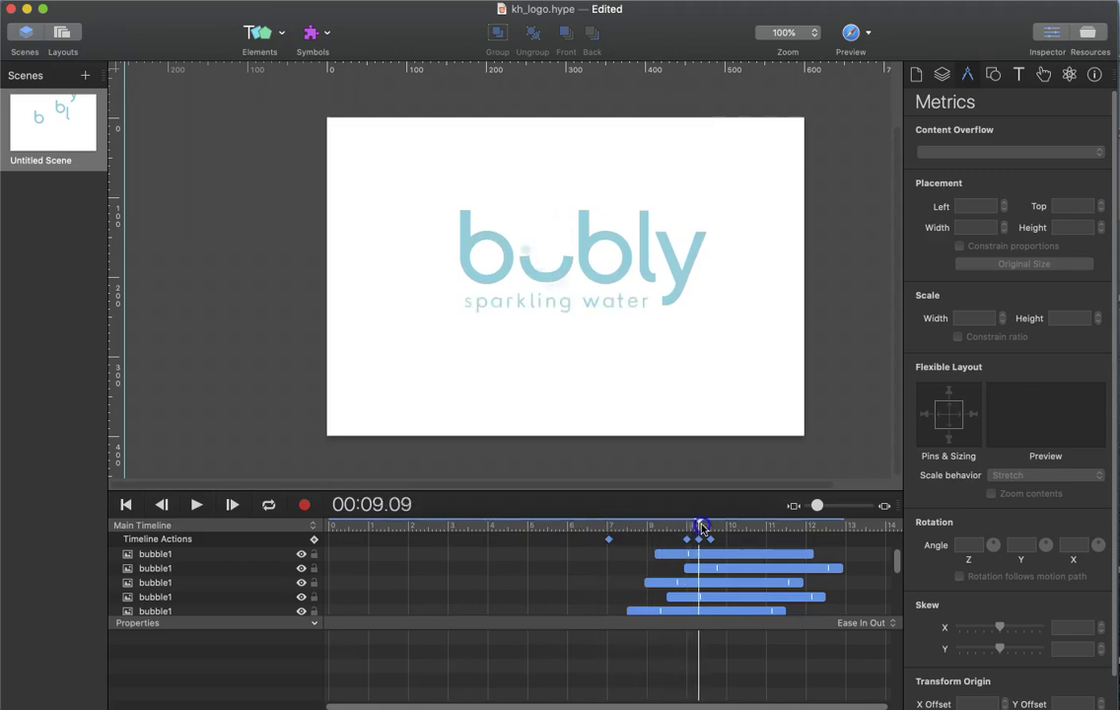
{"action": "left_click_drag", "start_coordinate": [701, 528], "coordinate": [450, 522]}
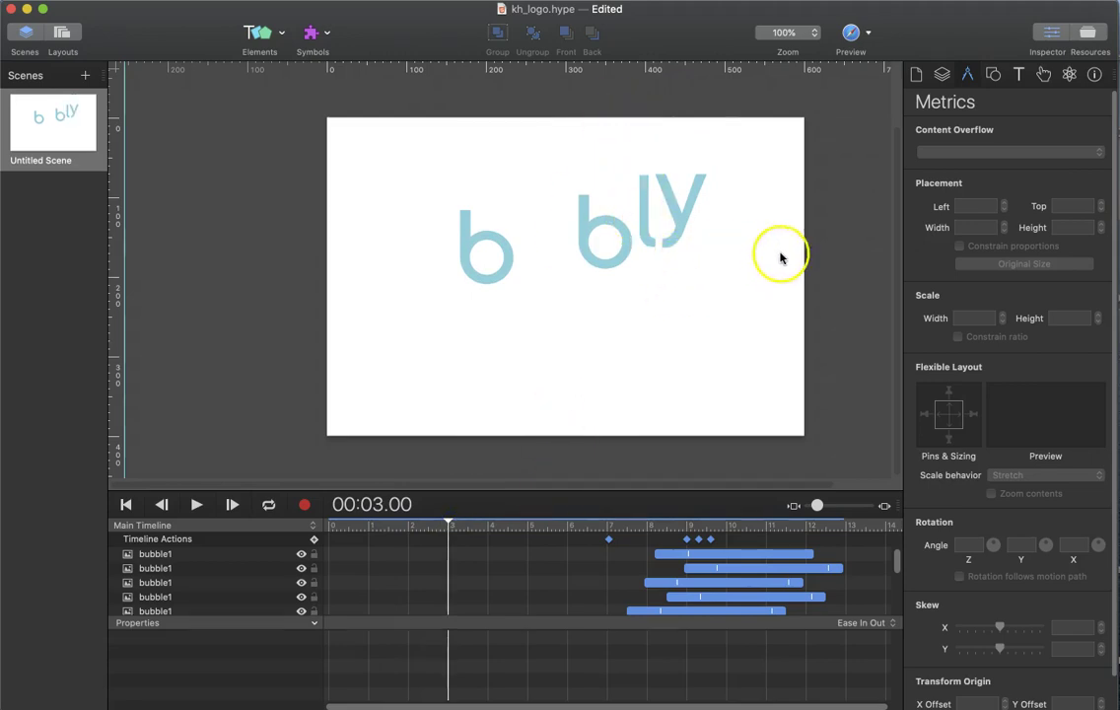
Step: Preview the bubly logo animation in Google Chrome, then switch back to Hype
{"action": "left_click", "coordinate": [868, 34]}
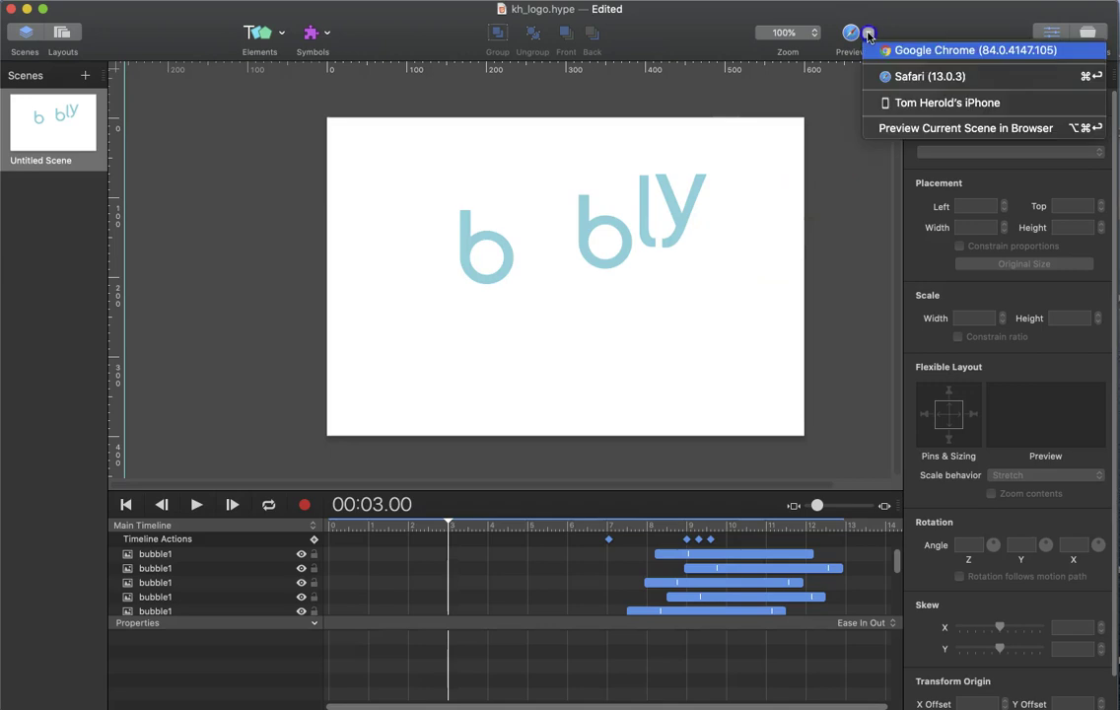
{"action": "left_click", "coordinate": [927, 51]}
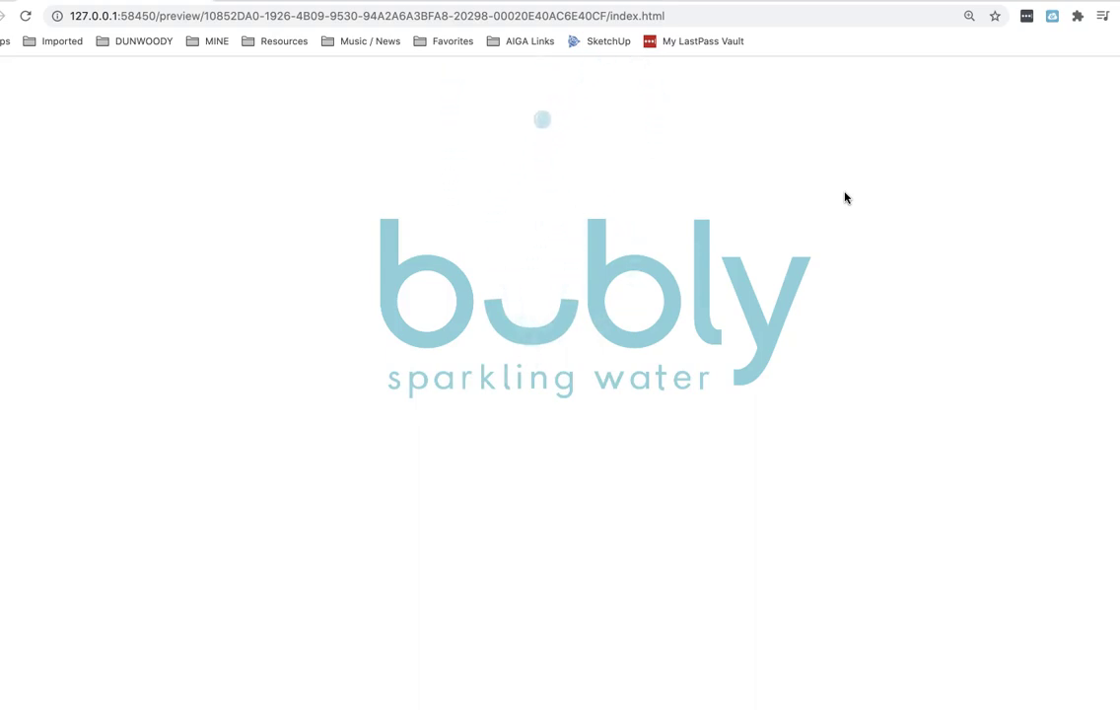
{"action": "key", "text": "super+Tab"}
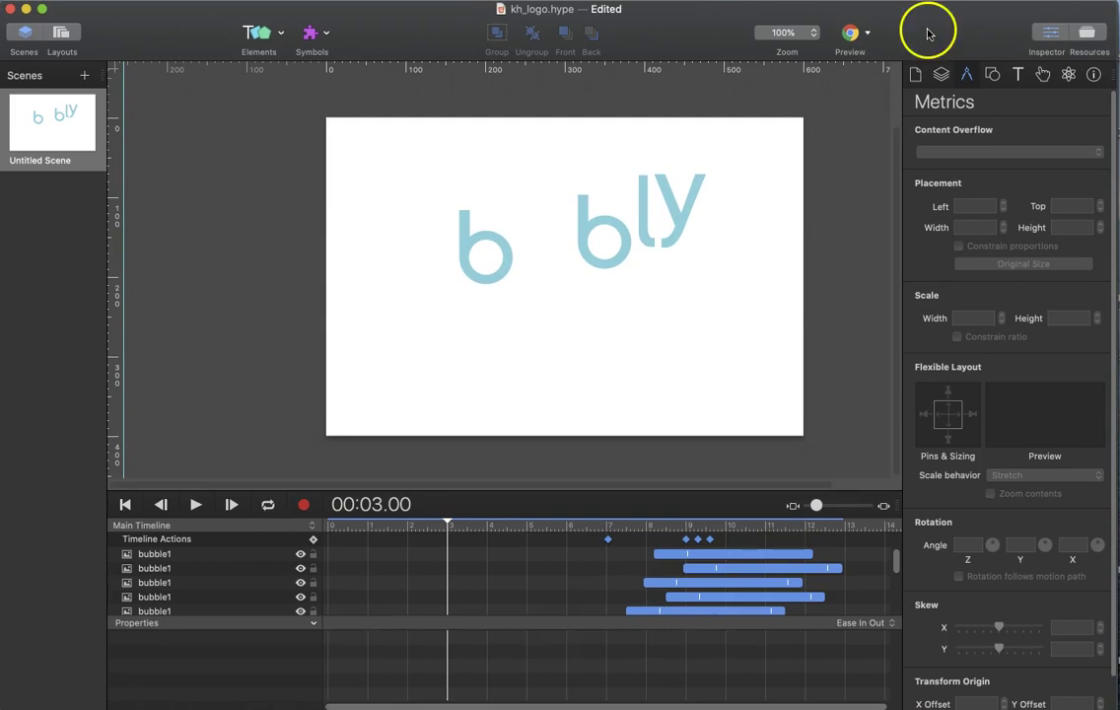
Step: Show the Document inspector and scroll through its title, mobile, poster and compatibility options
{"action": "left_click", "coordinate": [916, 74]}
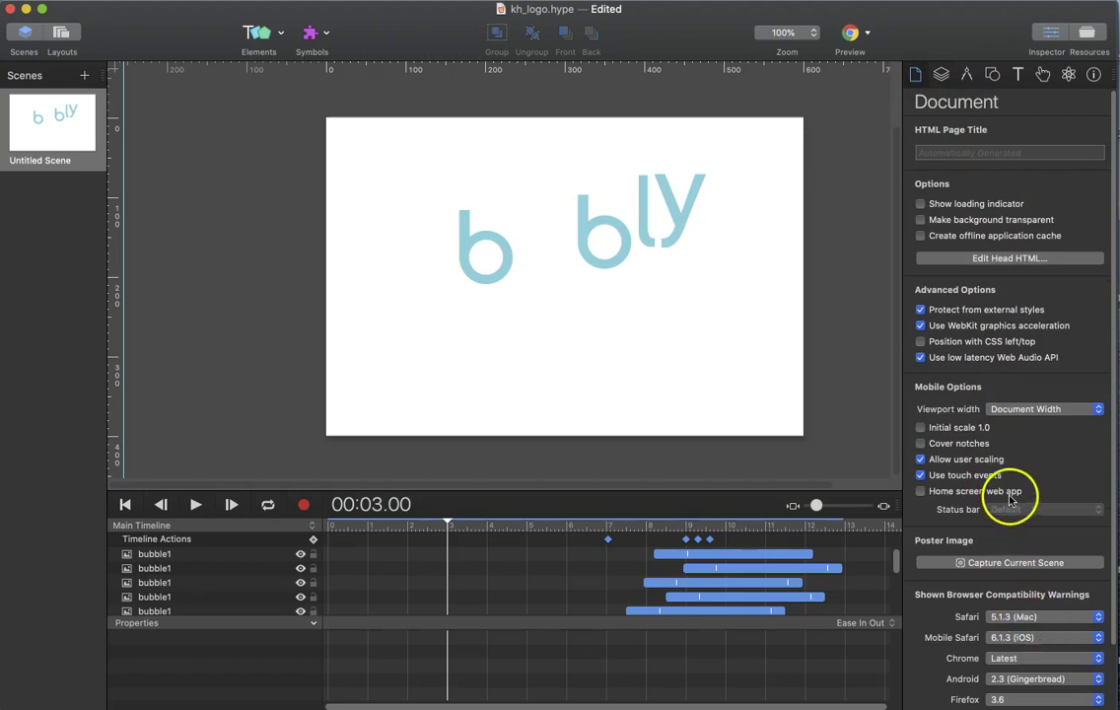
{"action": "scroll", "coordinate": [1011, 493], "scroll_direction": "down", "scroll_amount": 3}
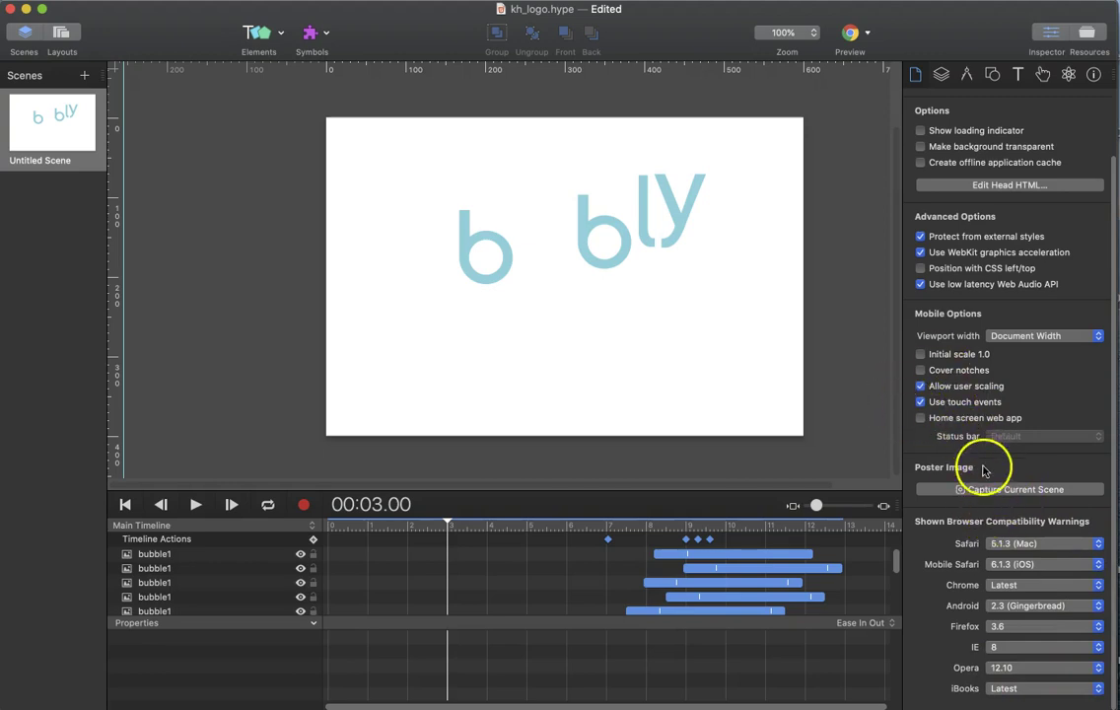
{"action": "scroll", "coordinate": [998, 424], "scroll_direction": "up", "scroll_amount": 3}
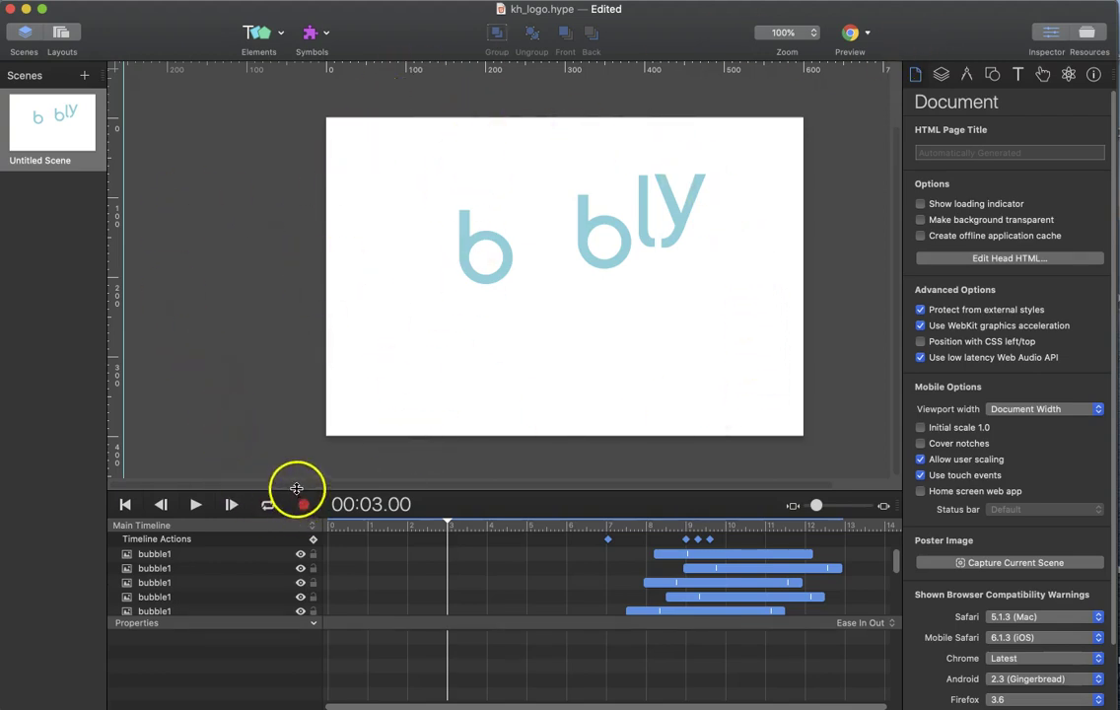
Step: Enlarge the timeline, select the u letter's animation at 00:04.00, then shrink the timeline back
{"action": "left_click_drag", "start_coordinate": [296, 488], "coordinate": [288, 349]}
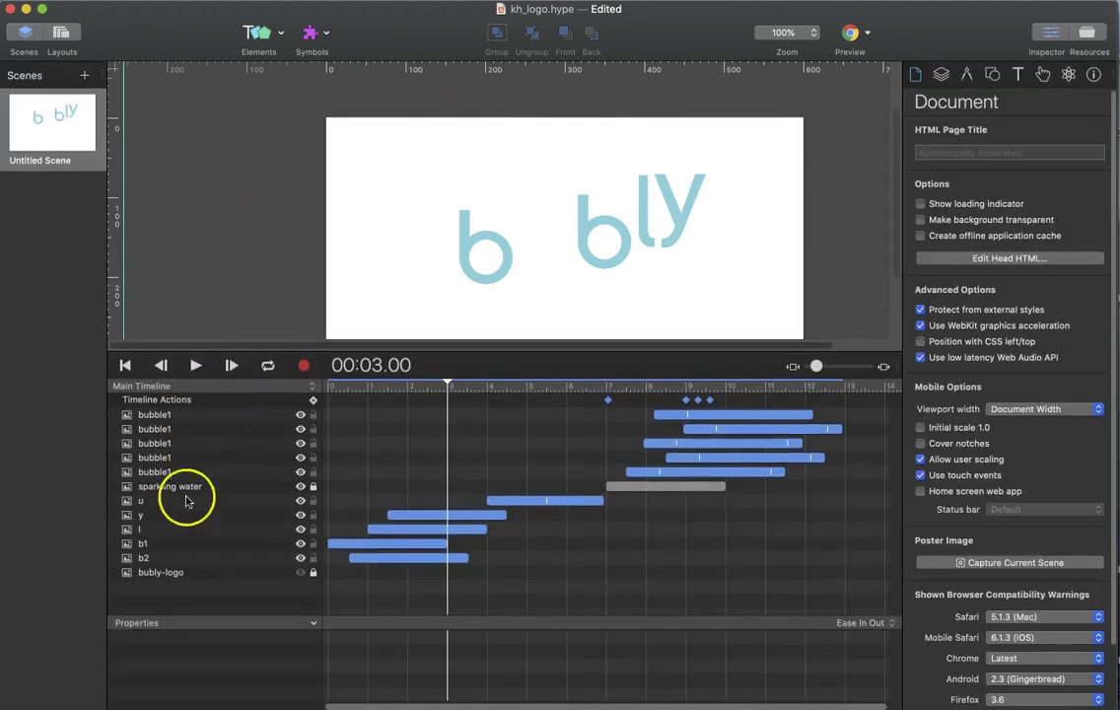
{"action": "left_click", "coordinate": [570, 505]}
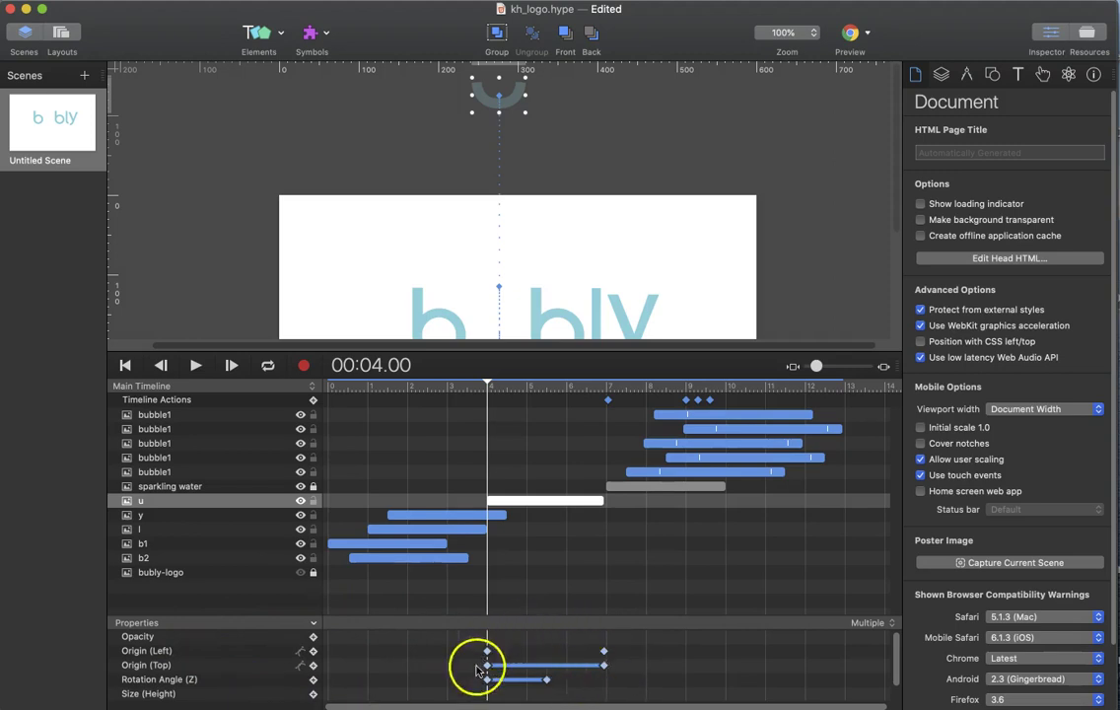
{"action": "left_click", "coordinate": [61, 149]}
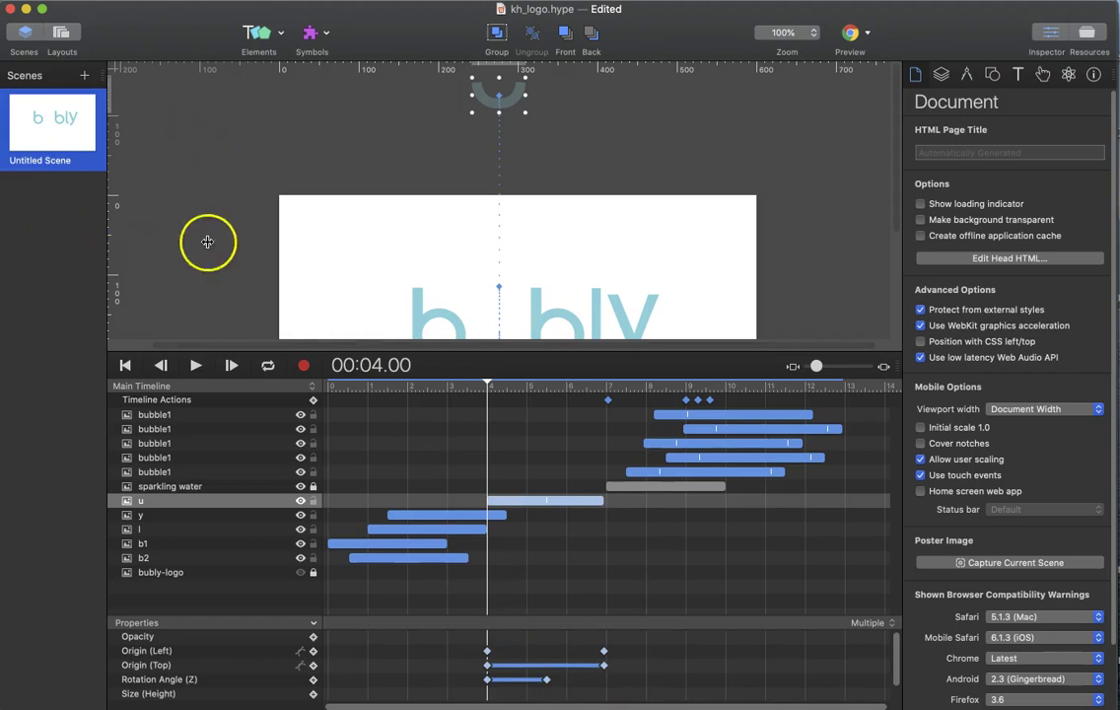
{"action": "left_click_drag", "start_coordinate": [502, 352], "coordinate": [513, 524]}
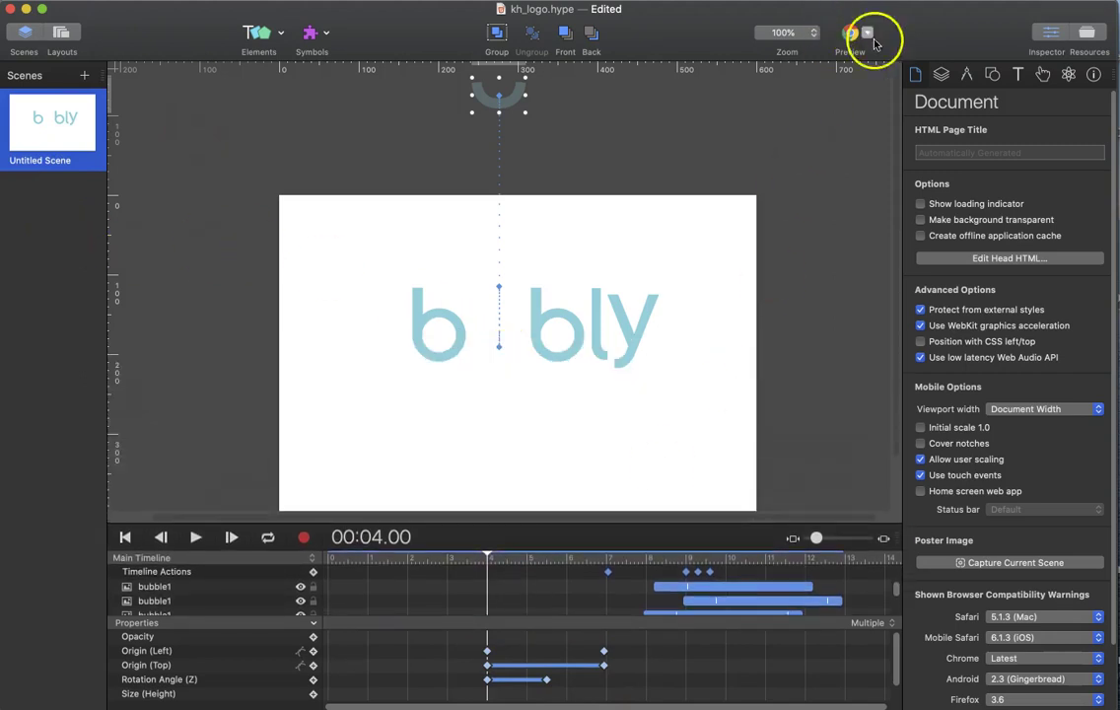
Step: Drag PastedVector.svg from Resources onto the stage's top-left corner
{"action": "left_click", "coordinate": [1082, 29]}
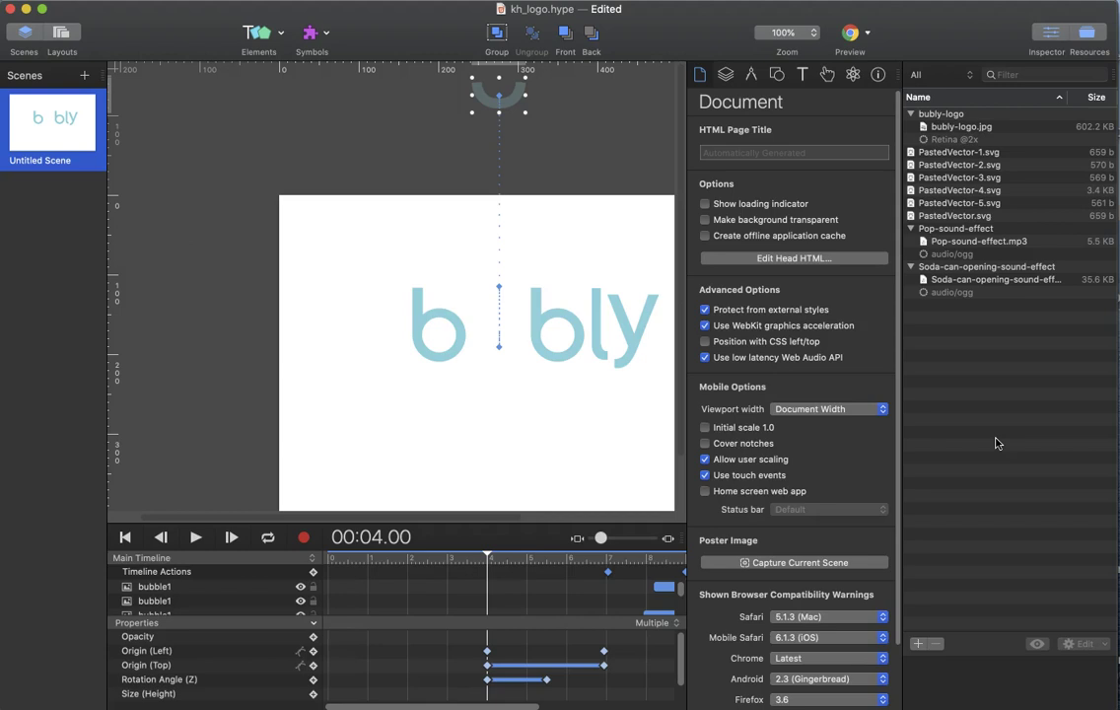
{"action": "left_click_drag", "start_coordinate": [950, 189], "coordinate": [387, 222]}
{"action": "left_click_drag", "start_coordinate": [958, 204], "coordinate": [387, 232]}
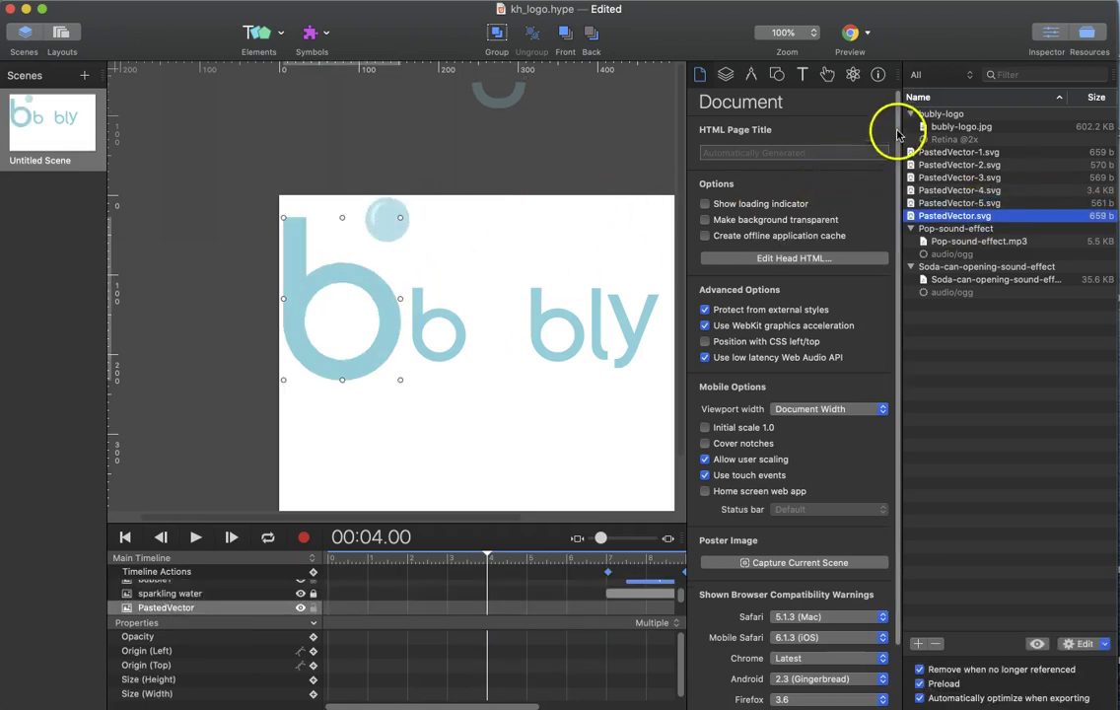
Step: Hide the Resources and Inspector panels and deselect the placed graphic
{"action": "left_click", "coordinate": [1084, 38]}
{"action": "left_click", "coordinate": [1051, 35]}
{"action": "left_click", "coordinate": [1012, 129]}
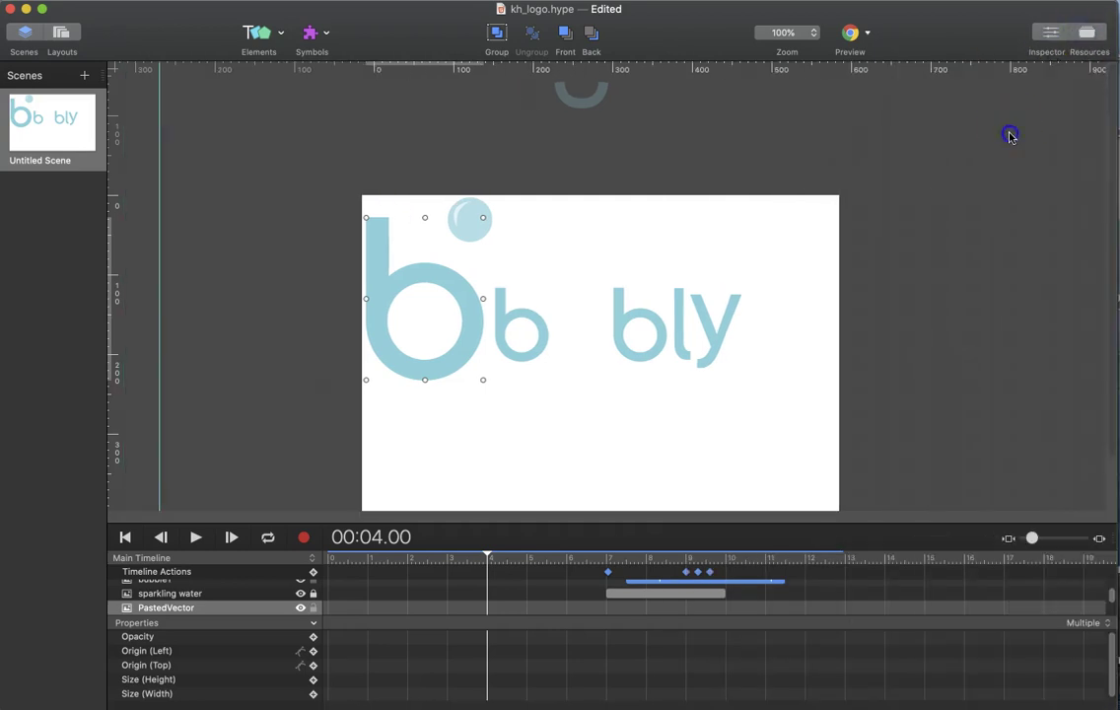